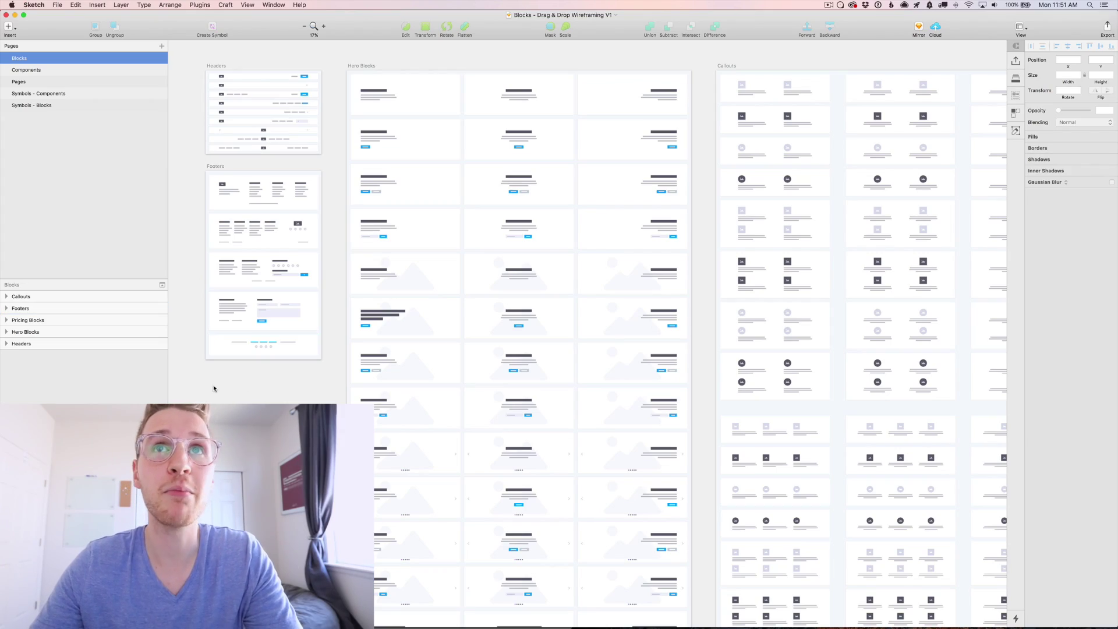
# - Survey the Blocks page's block artboards, then switch to the Components page
pyautogui.hscroll(5, 522, 63)
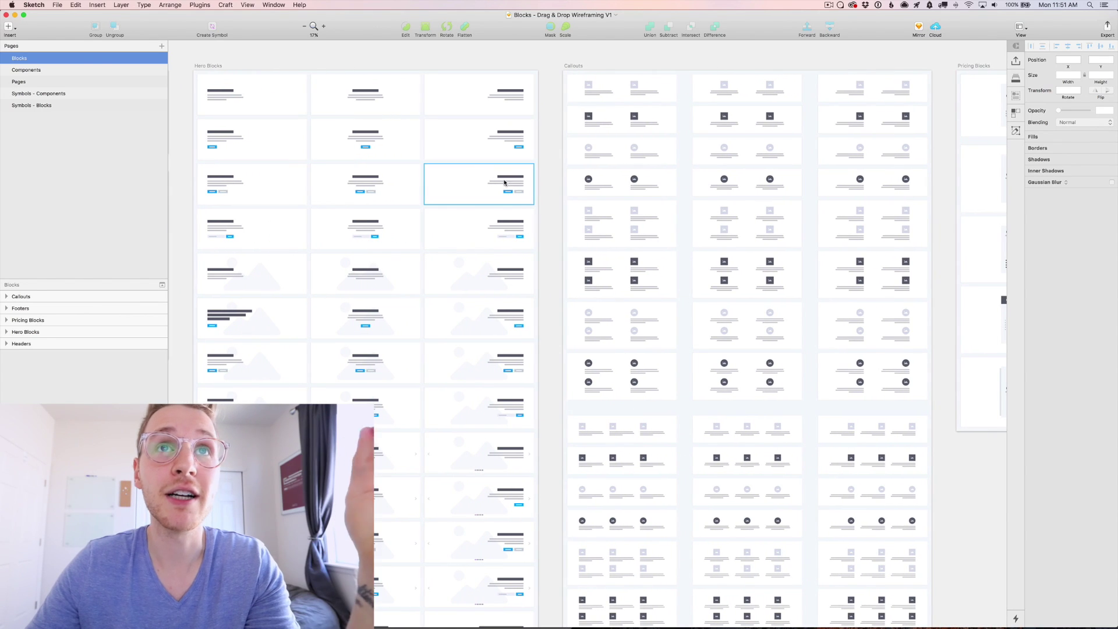
pyautogui.scroll(-10, 547, 185)
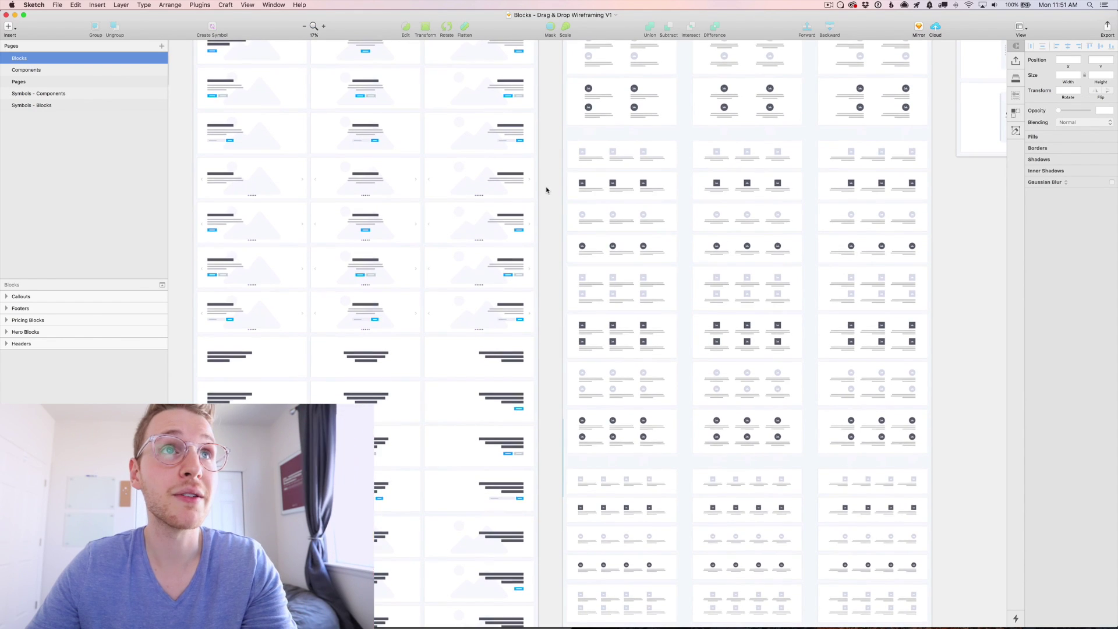
pyautogui.scroll(4, 545, 189)
pyautogui.scroll(7, 544, 197)
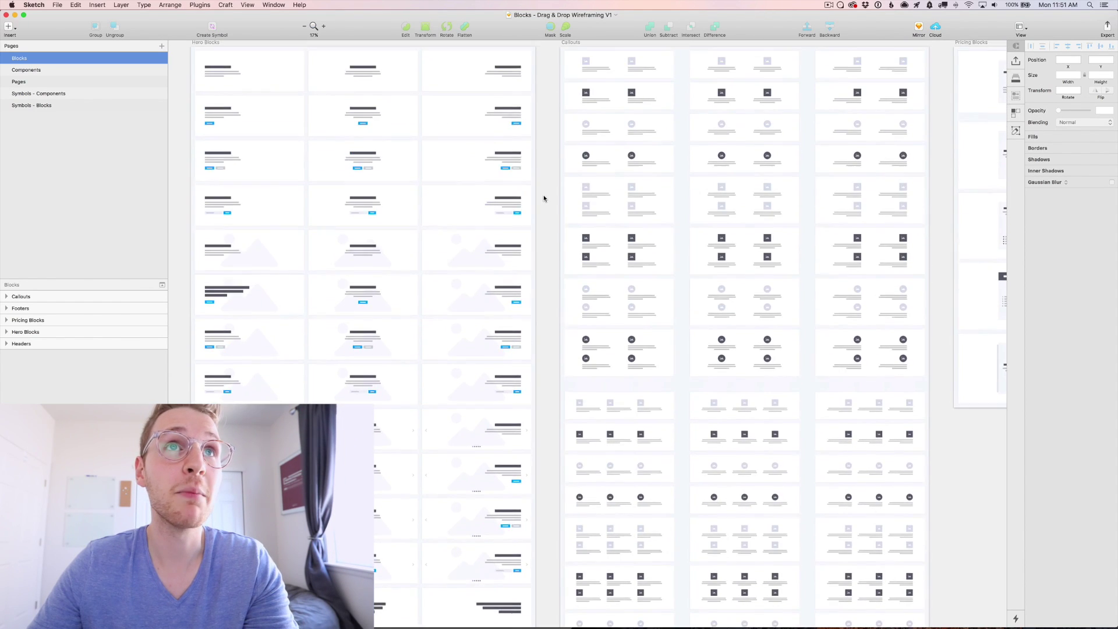
pyautogui.scroll(1, 544, 198)
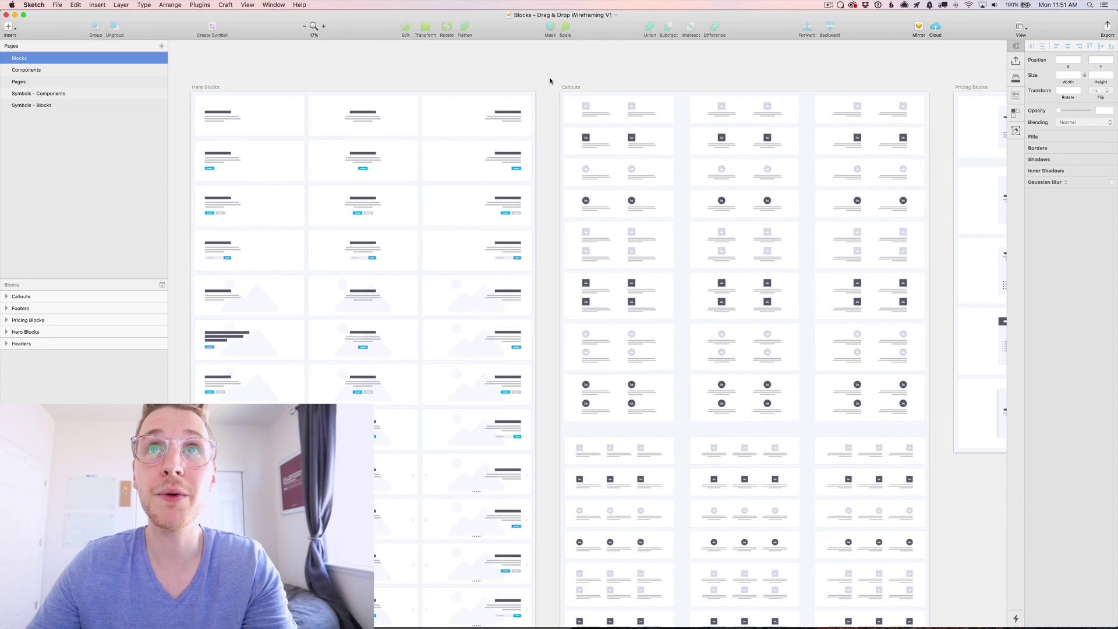
pyautogui.scroll(-2, 550, 80)
pyautogui.hscroll(8, 548, 81)
pyautogui.scroll(3, 544, 81)
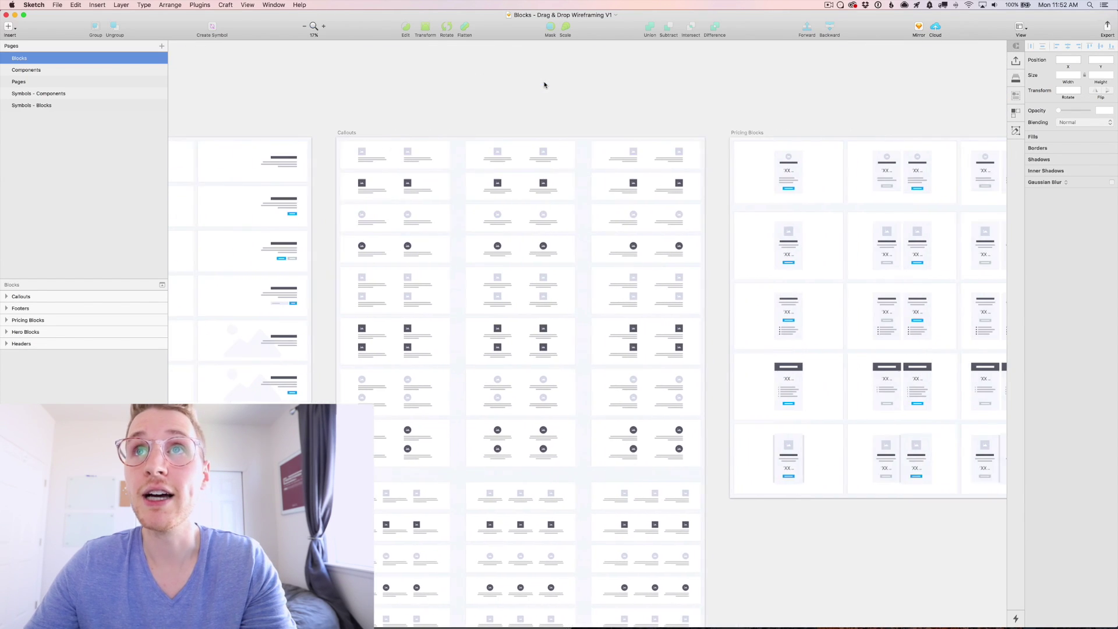
pyautogui.hscroll(5, 544, 84)
pyautogui.hscroll(3, 544, 85)
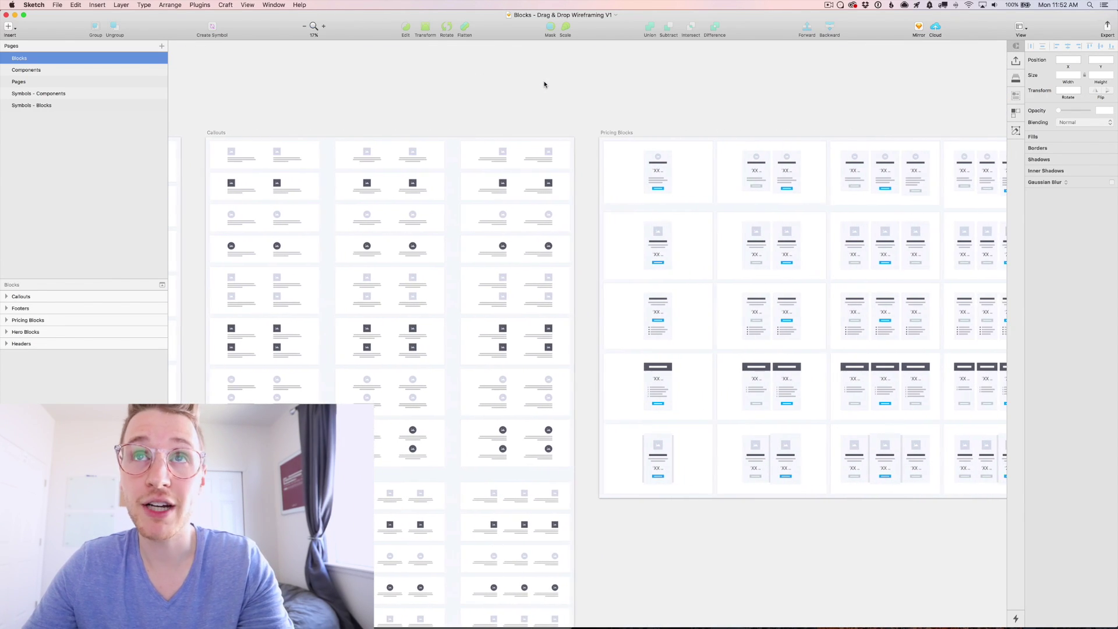
pyautogui.hscroll(-20, 544, 84)
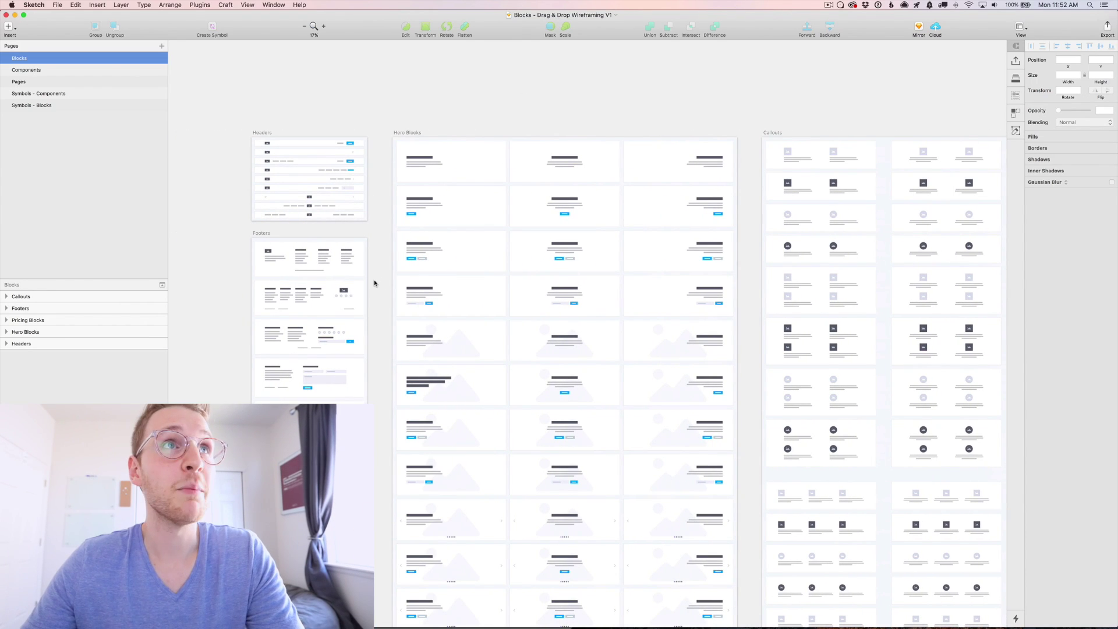
pyautogui.click(26, 70)
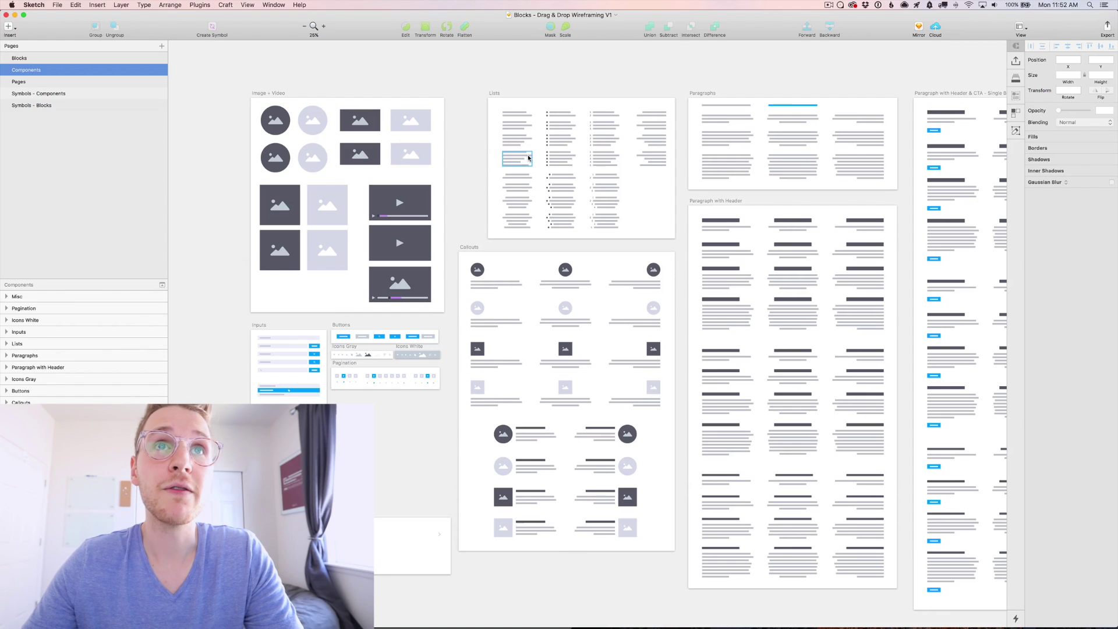
# - Browse the paragraph and headline components, then return to the Blocks page
pyautogui.hscroll(2, 612, 67)
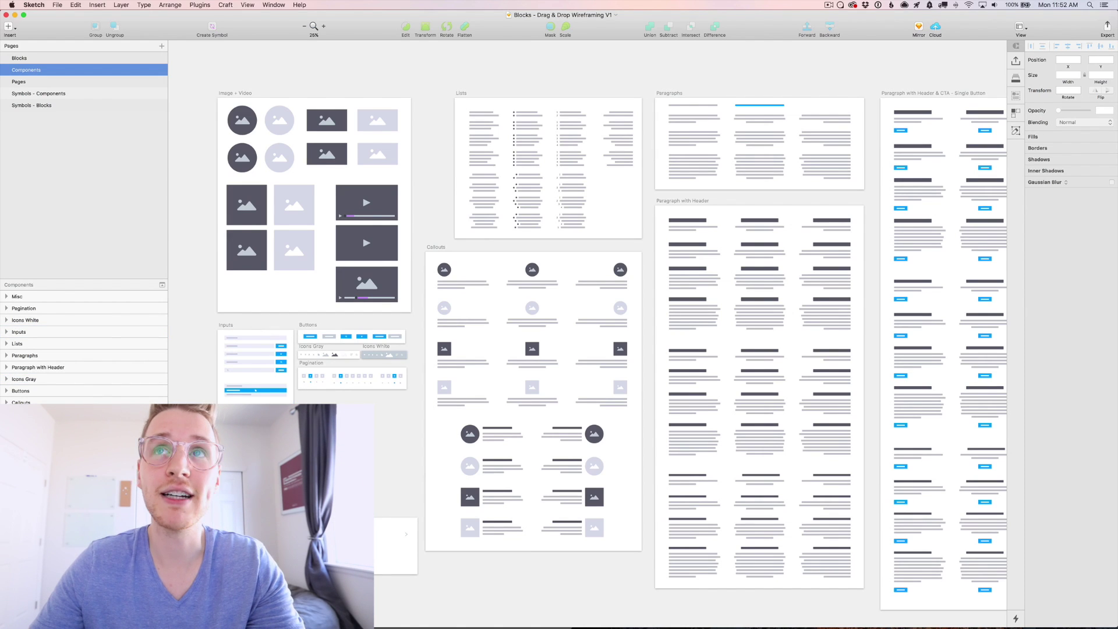
pyautogui.hscroll(10, 416, 87)
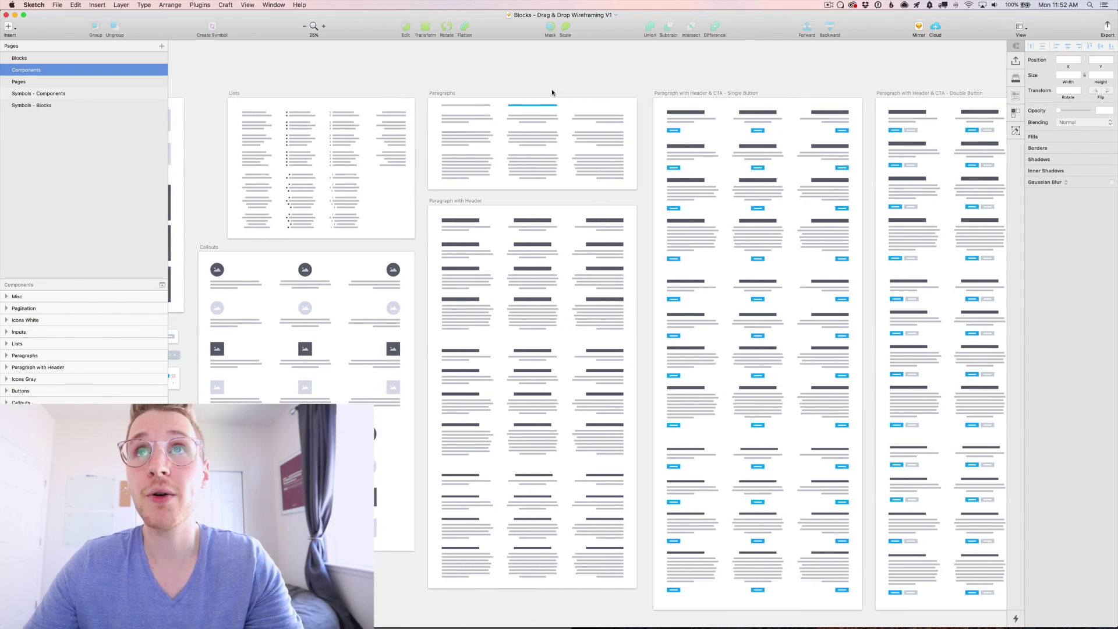
pyautogui.hscroll(3, 541, 99)
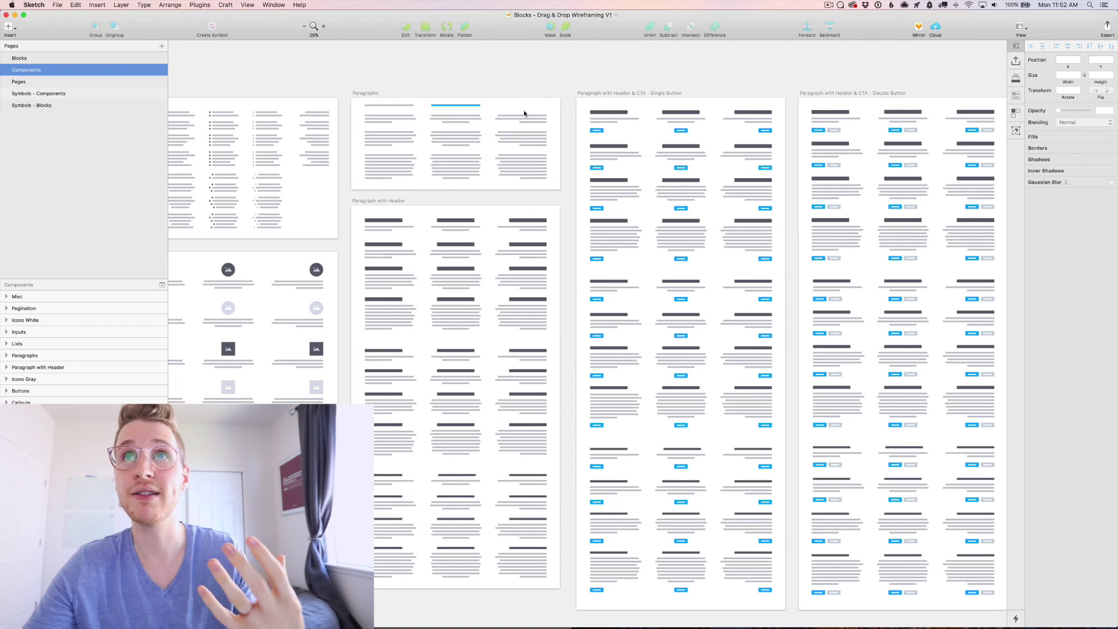
pyautogui.hscroll(6, 524, 114)
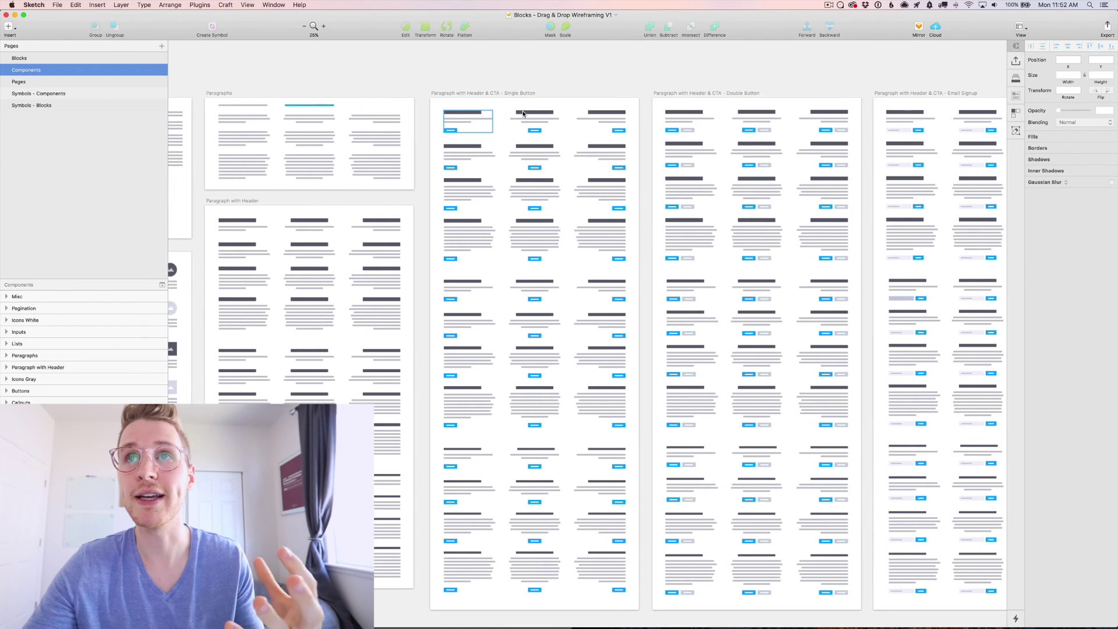
pyautogui.hscroll(18, 523, 114)
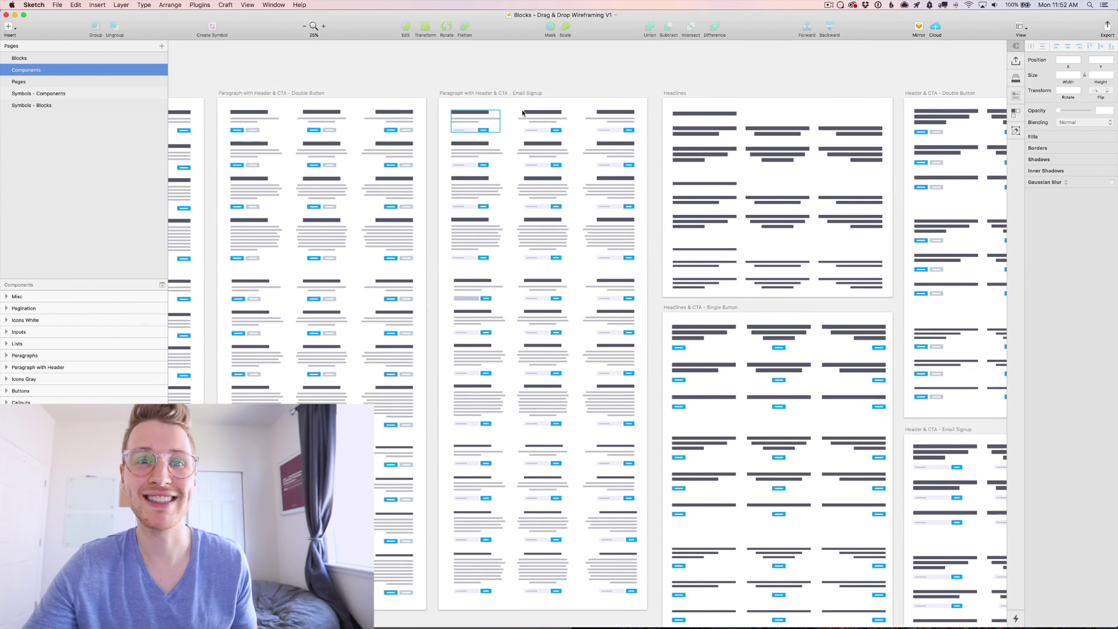
pyautogui.hscroll(3, 523, 112)
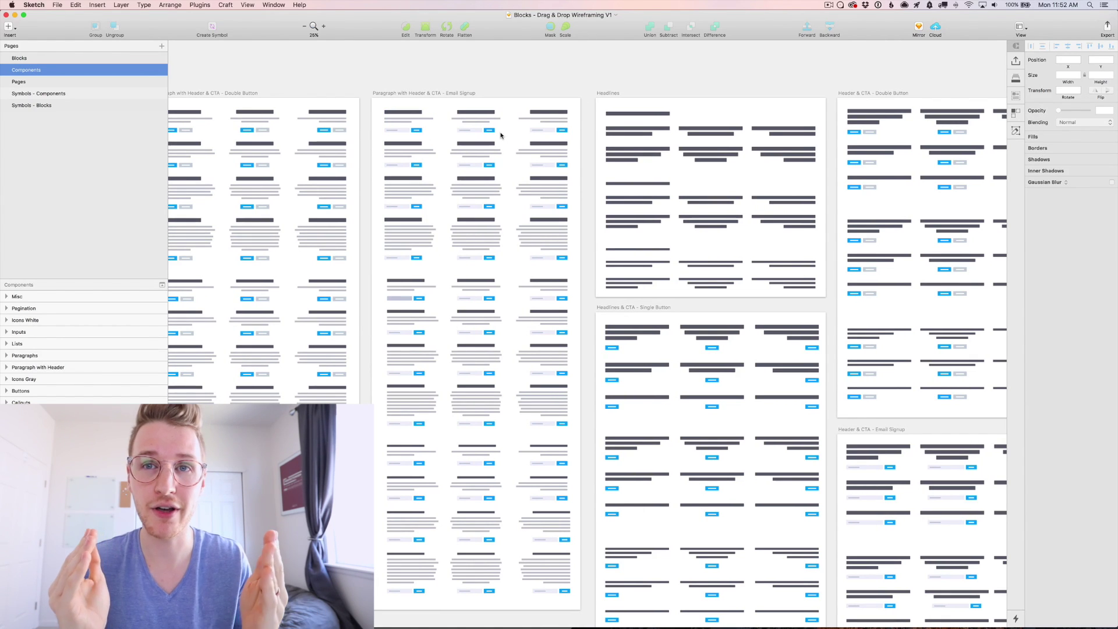
pyautogui.press('pageup')
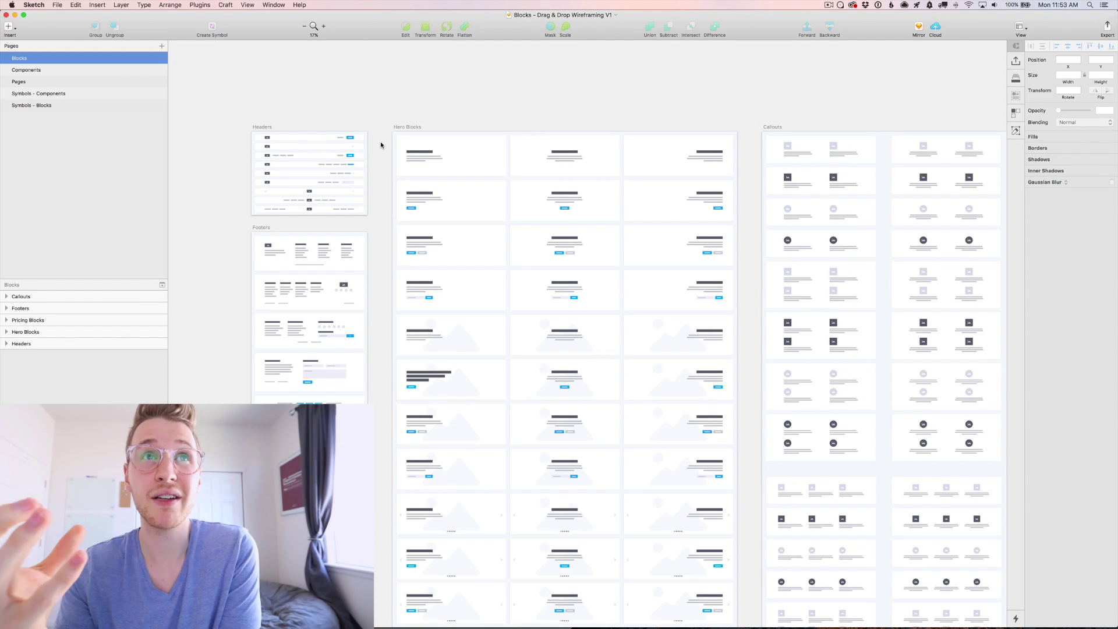
# - Drill from the hero block down to the nested Button symbol master
pyautogui.doubleClick(425, 210)
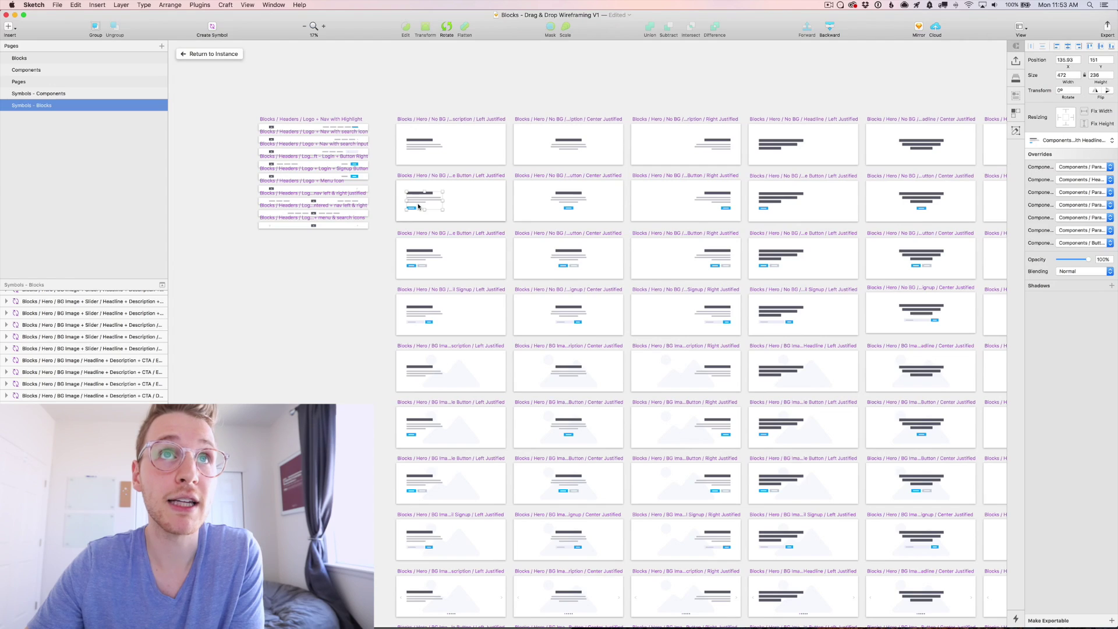
pyautogui.doubleClick(418, 206)
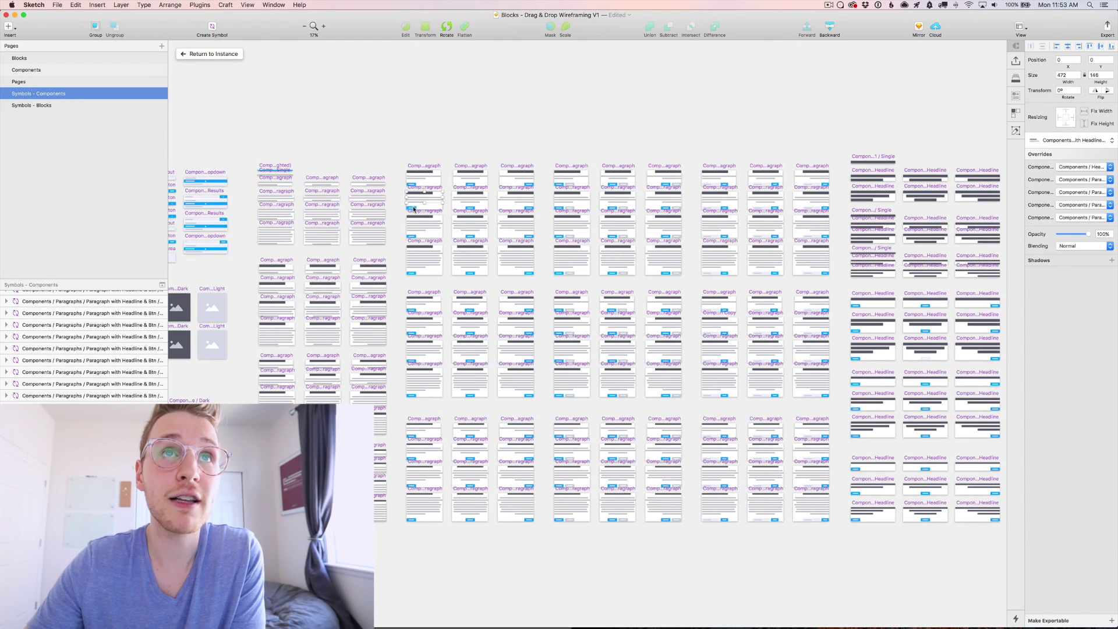
pyautogui.doubleClick(414, 209)
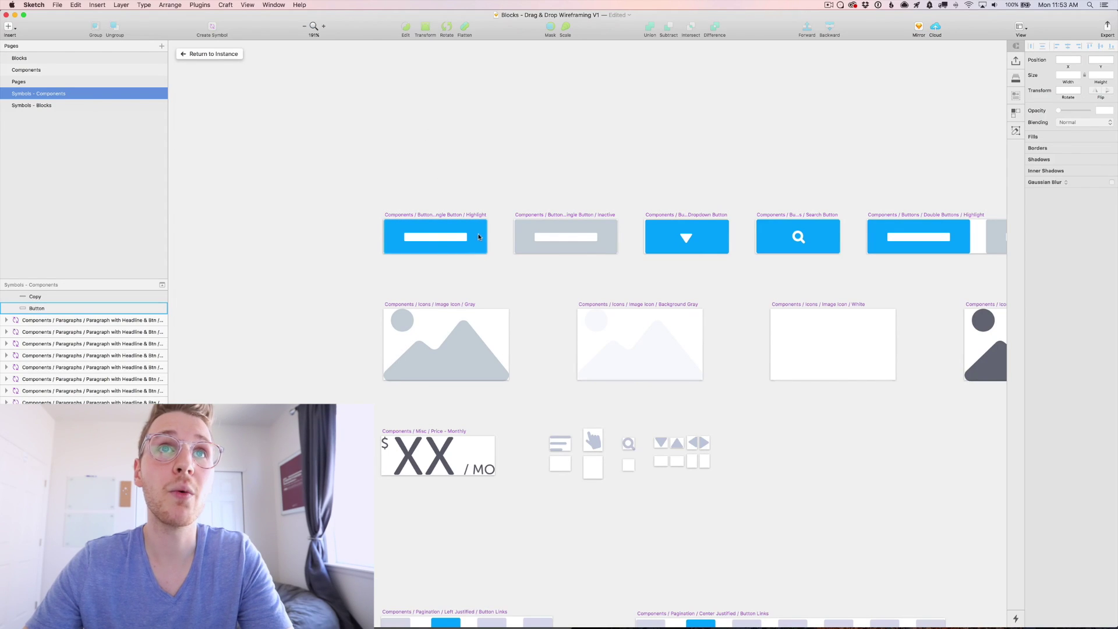
# - Change the highlight button rectangle's fill from blue to pink FF006E, then zoom out to all masters
pyautogui.click(478, 234)
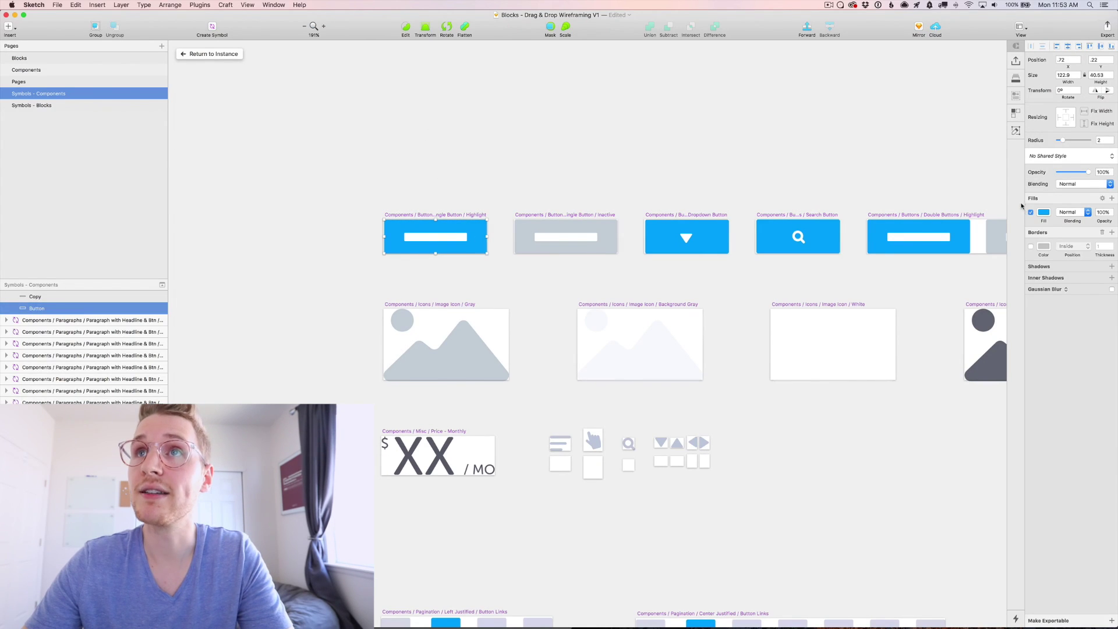
pyautogui.click(1044, 212)
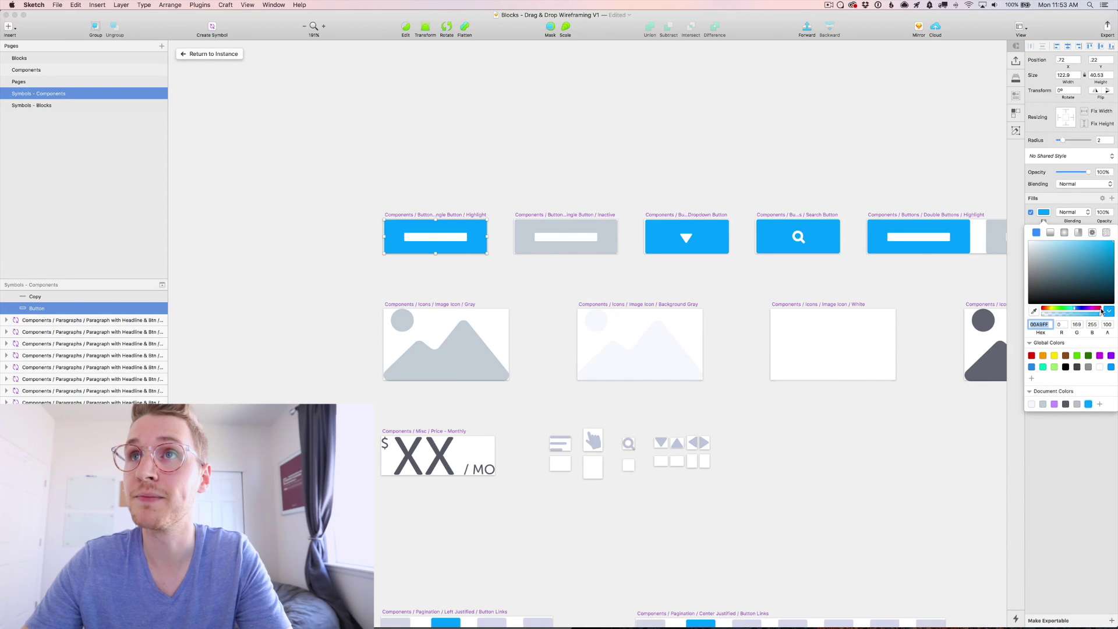
pyautogui.moveTo(1101, 312)
pyautogui.mouseDown()
pyautogui.moveTo(1088, 309)
pyautogui.moveTo(1097, 309)
pyautogui.mouseUp()
pyautogui.press('Escape')
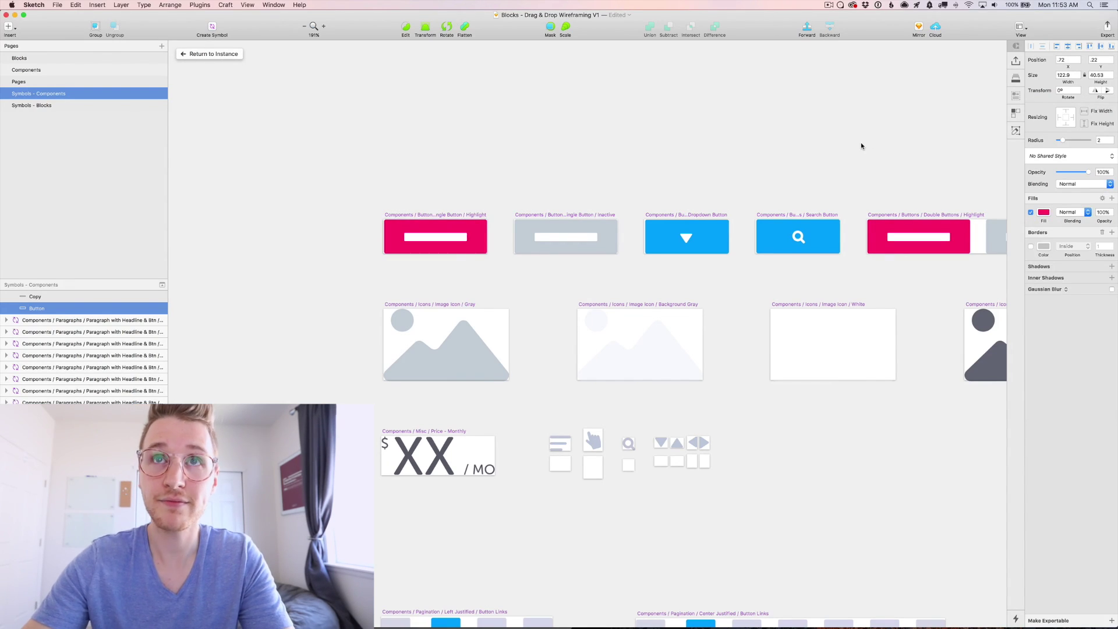
pyautogui.press('super+1')
pyautogui.scroll(-5, 861, 142)
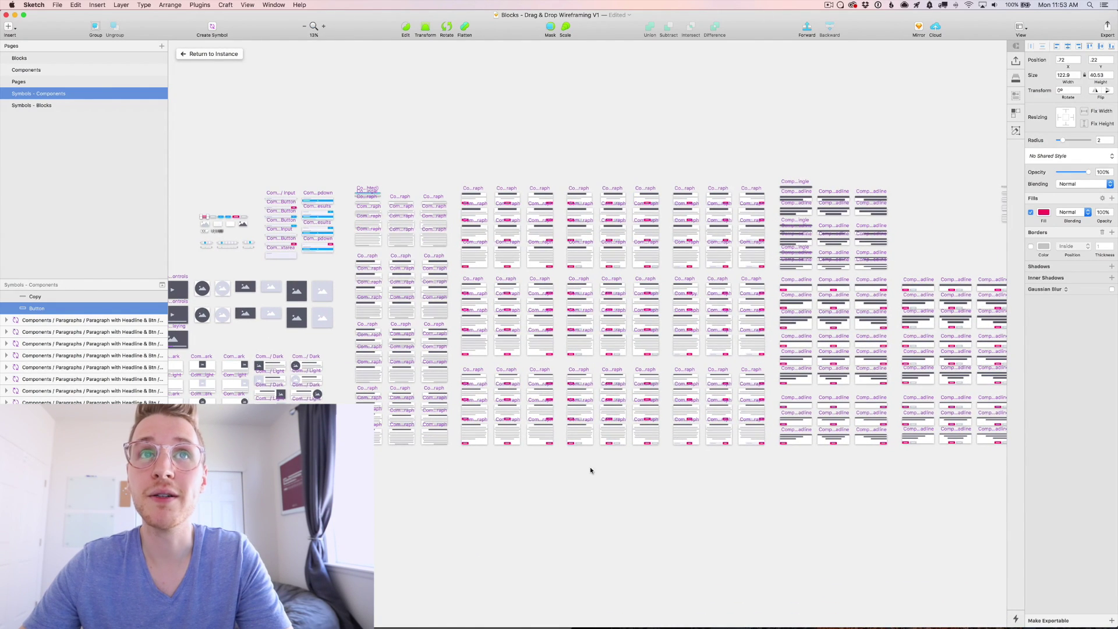
pyautogui.hscroll(3, 882, 405)
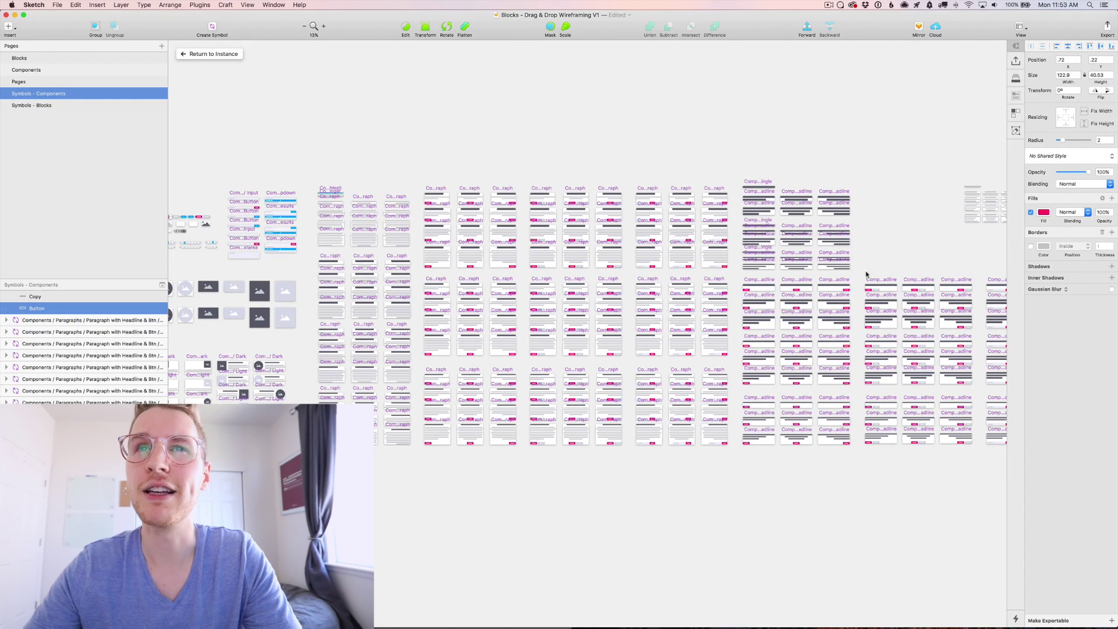
# - Add a new page named Test
pyautogui.click(210, 54)
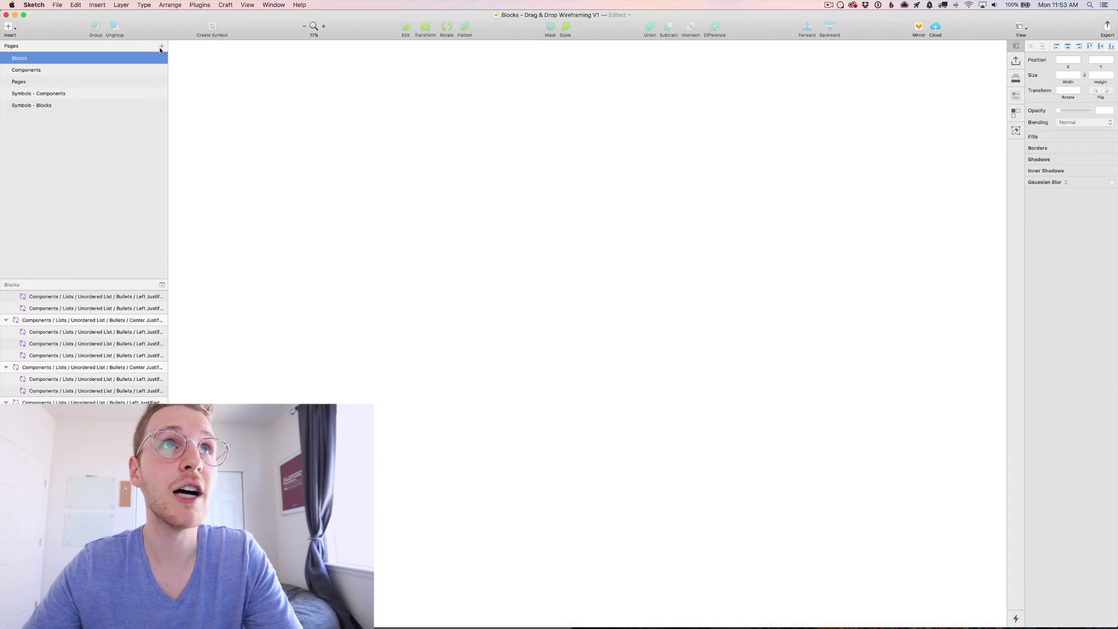
pyautogui.click(161, 46)
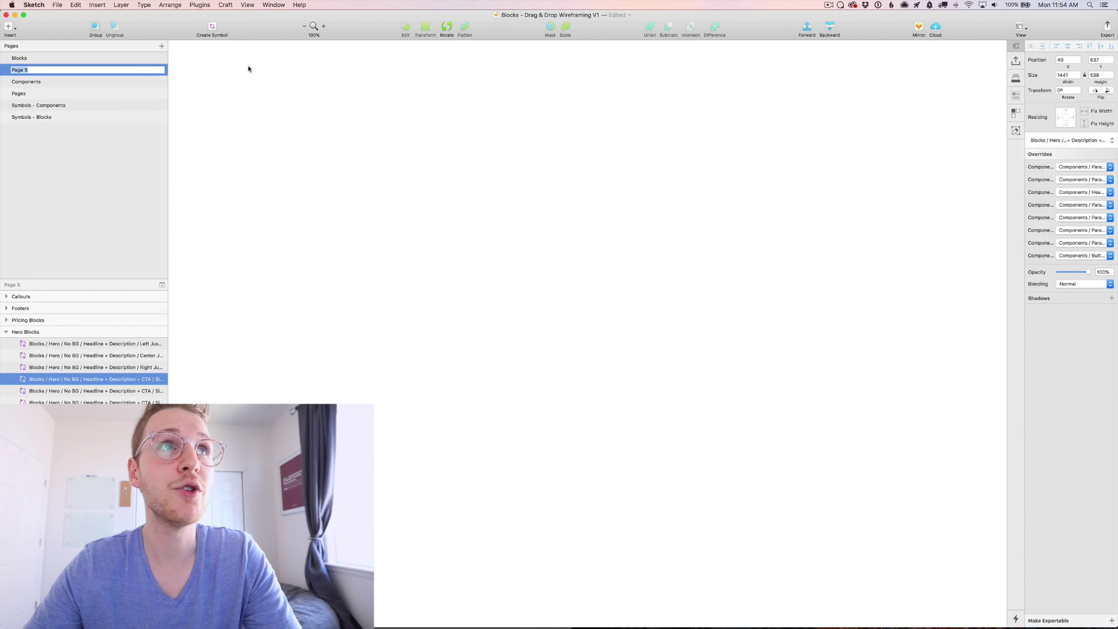
pyautogui.write('T')
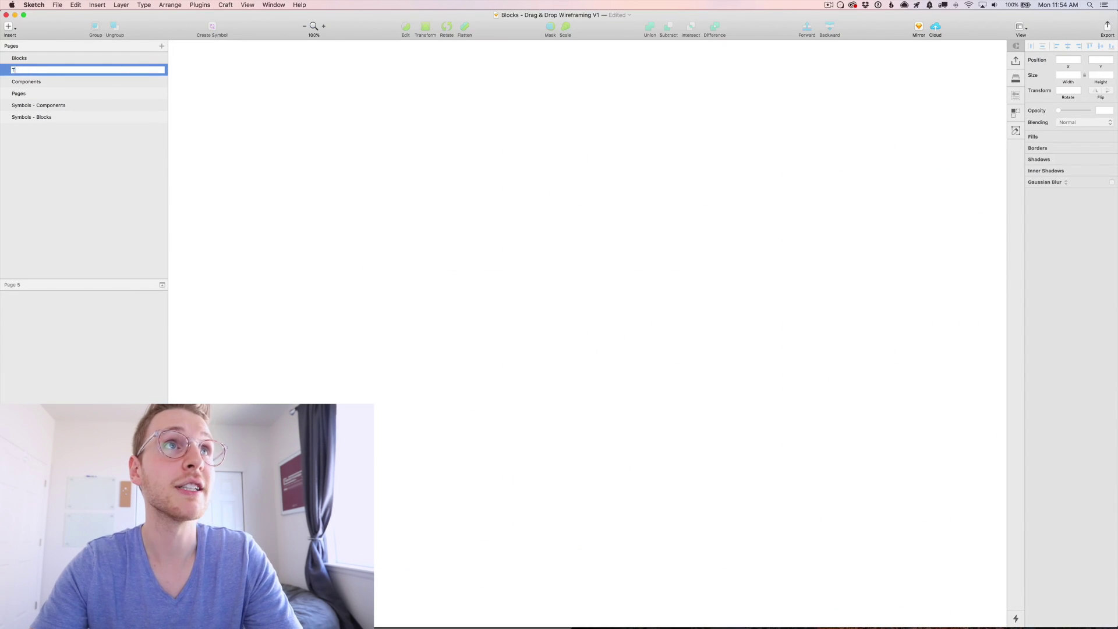
pyautogui.write('est')
pyautogui.press('Return')
# - Add a 1440×1024 Desktop HD artboard to the Test page
pyautogui.press('a')
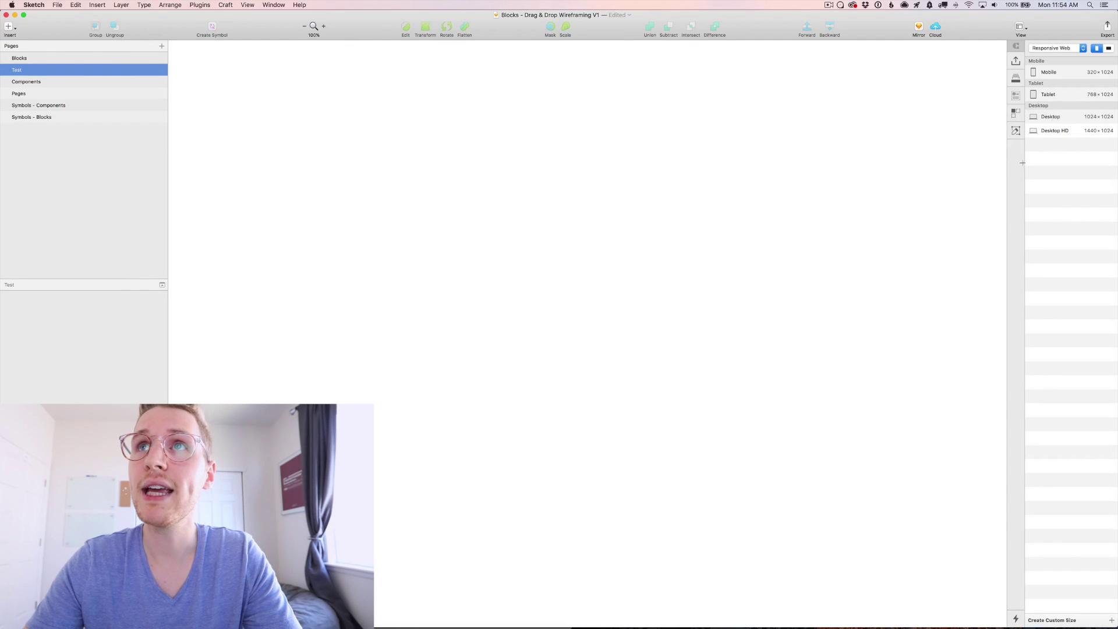
pyautogui.click(1055, 131)
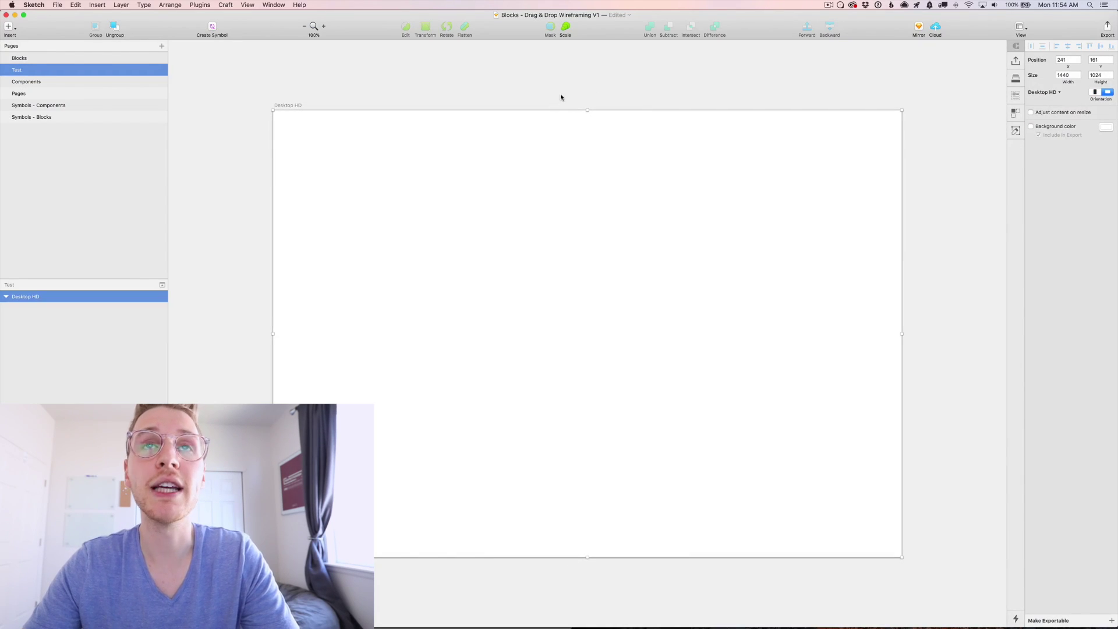
pyautogui.click(559, 97)
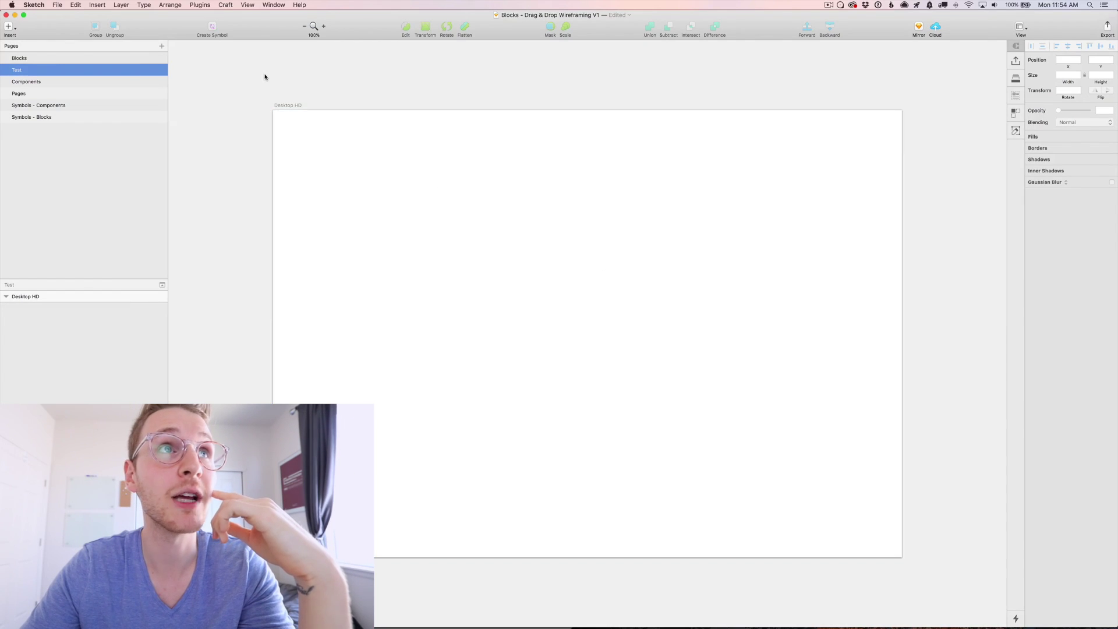
# - Browse Insert > Symbol > Blocks without inserting anything, then go to the Blocks page
pyautogui.click(9, 26)
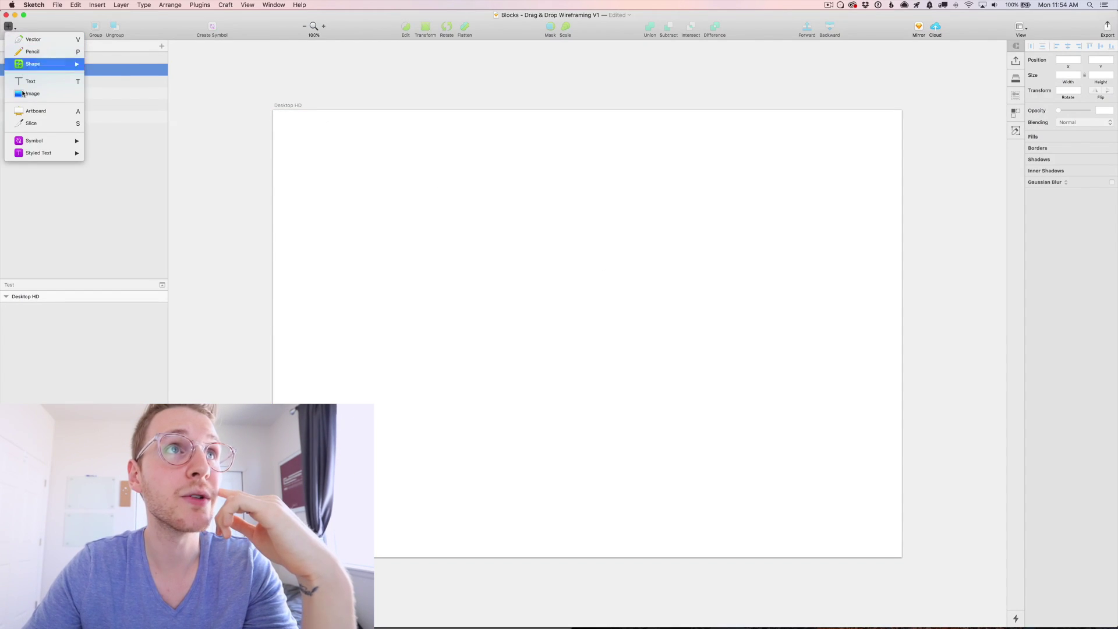
pyautogui.moveTo(47, 140)
pyautogui.moveTo(124, 141)
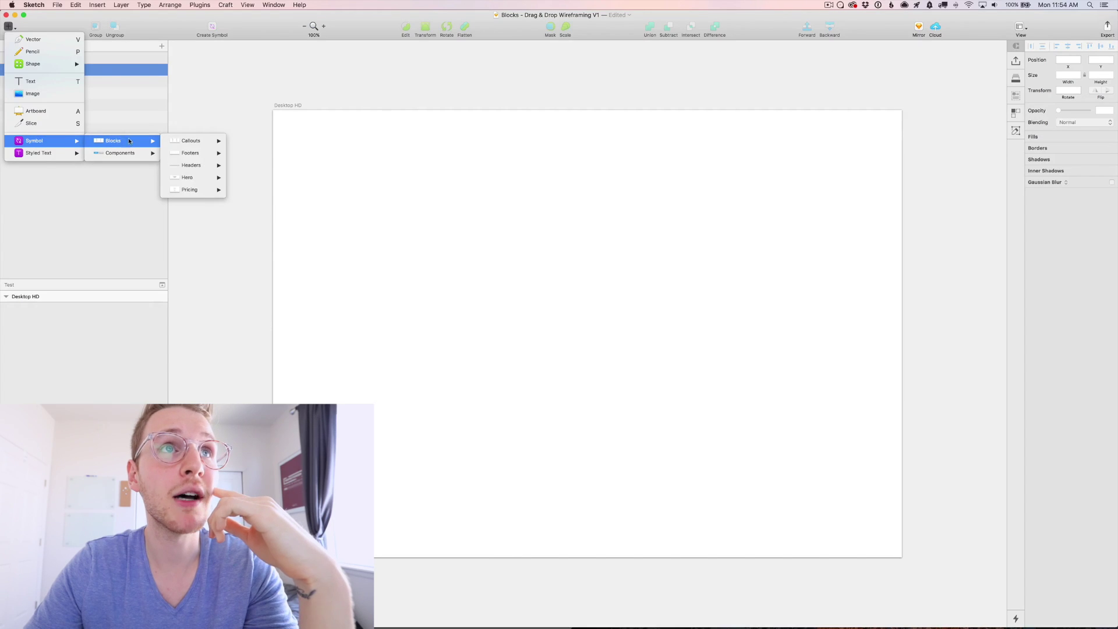
pyautogui.moveTo(192, 165)
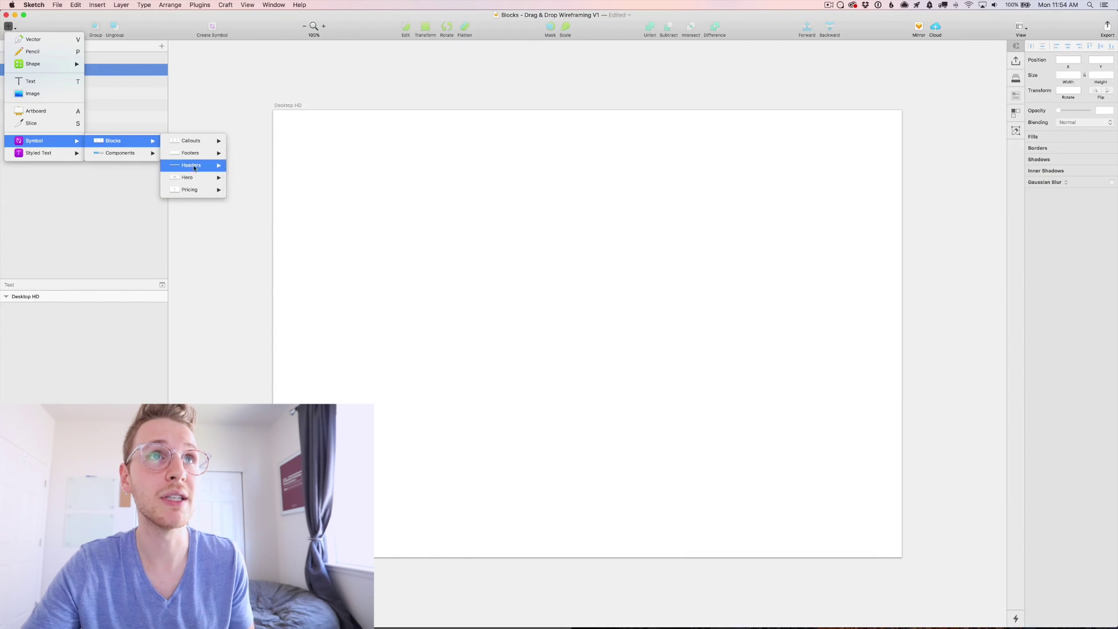
pyautogui.click(361, 169)
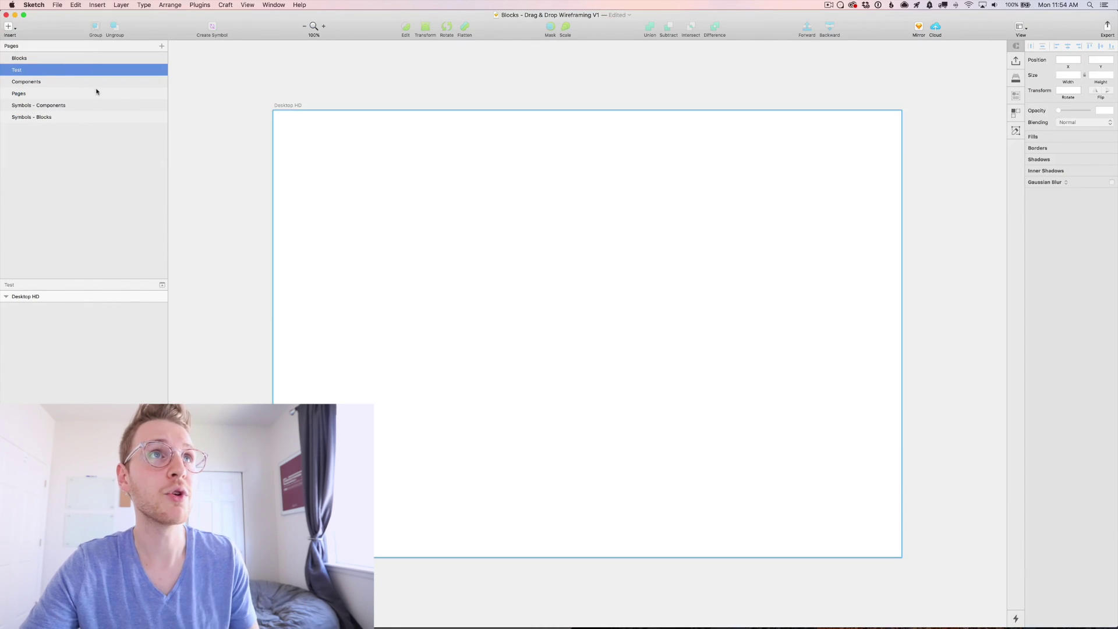
pyautogui.click(43, 58)
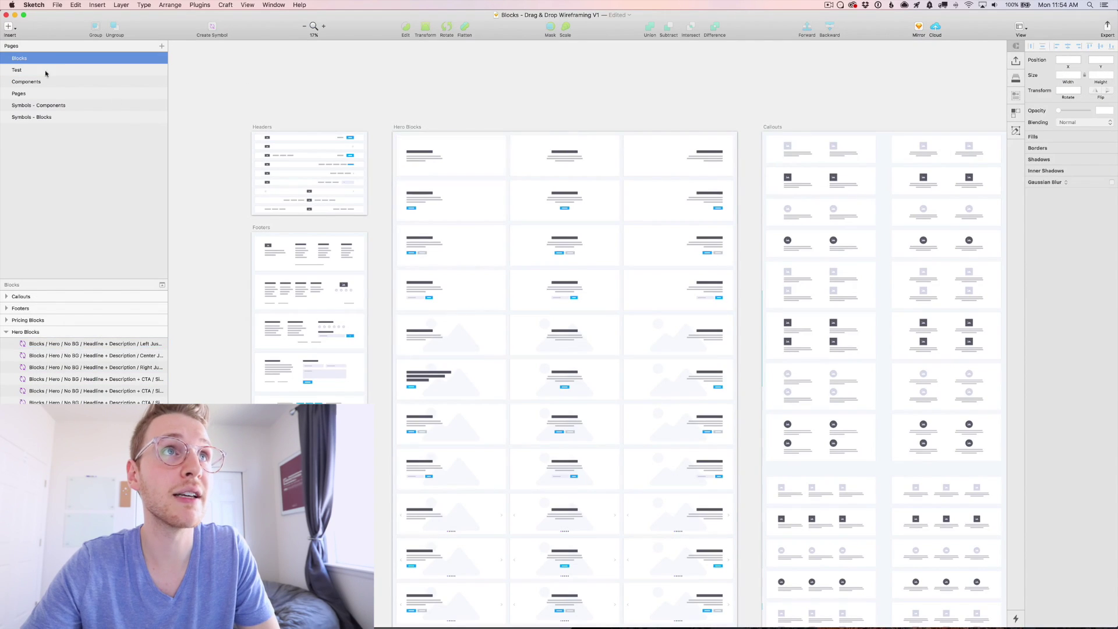
# - Paste the logo-centred header with menu and search icons at the top of Test's Desktop HD
pyautogui.click(35, 82)
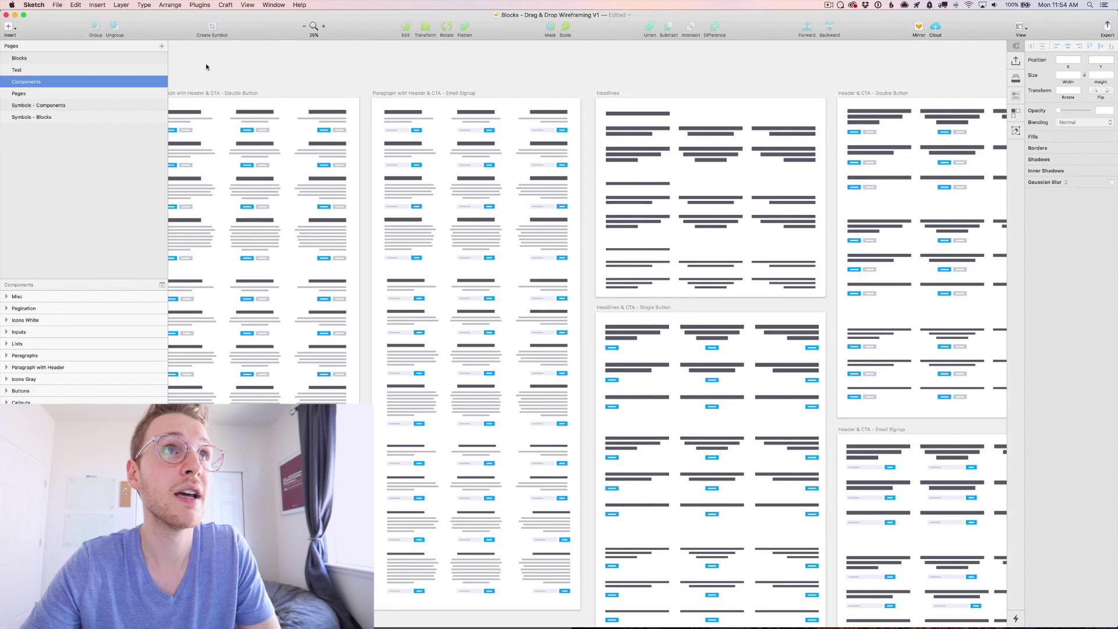
pyautogui.click(21, 58)
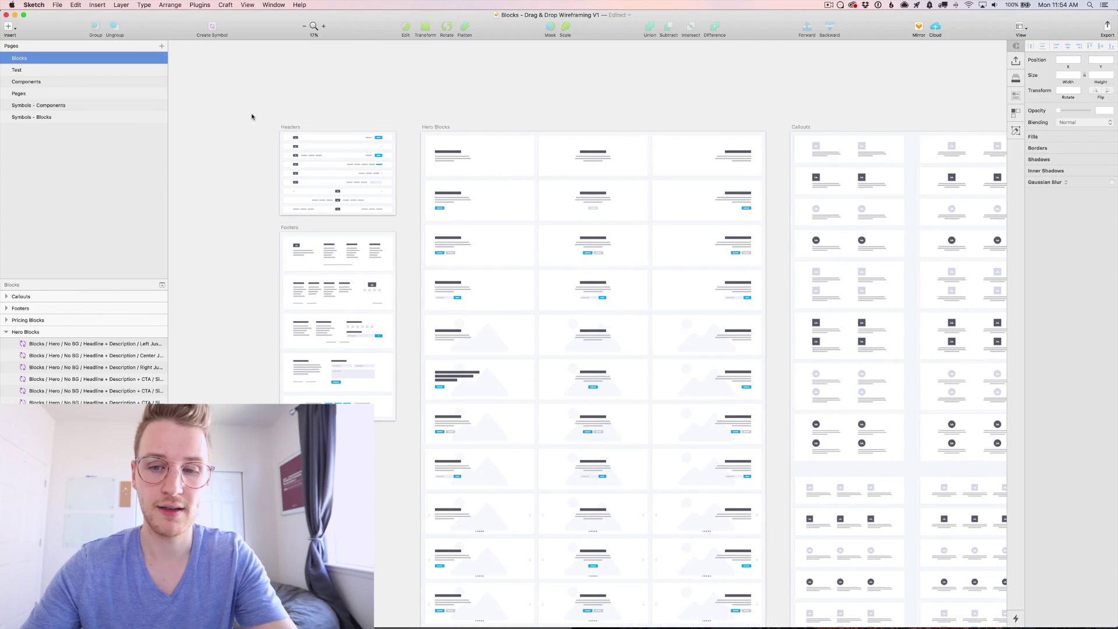
pyautogui.scroll(5, 250, 116)
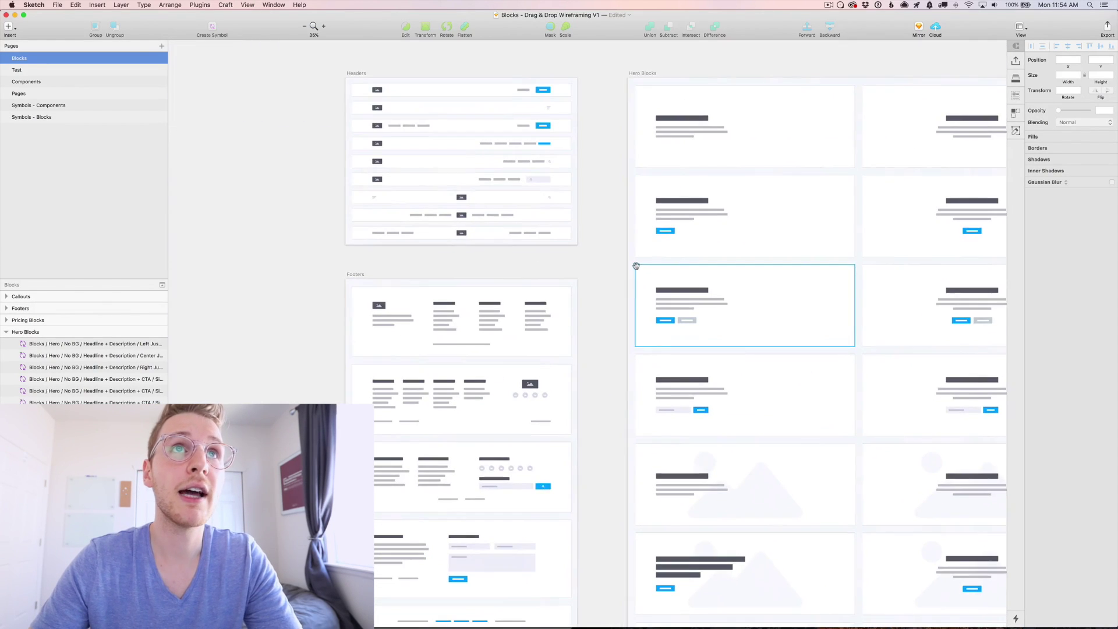
pyautogui.moveTo(310, 54); pyautogui.dragTo(633, 301)
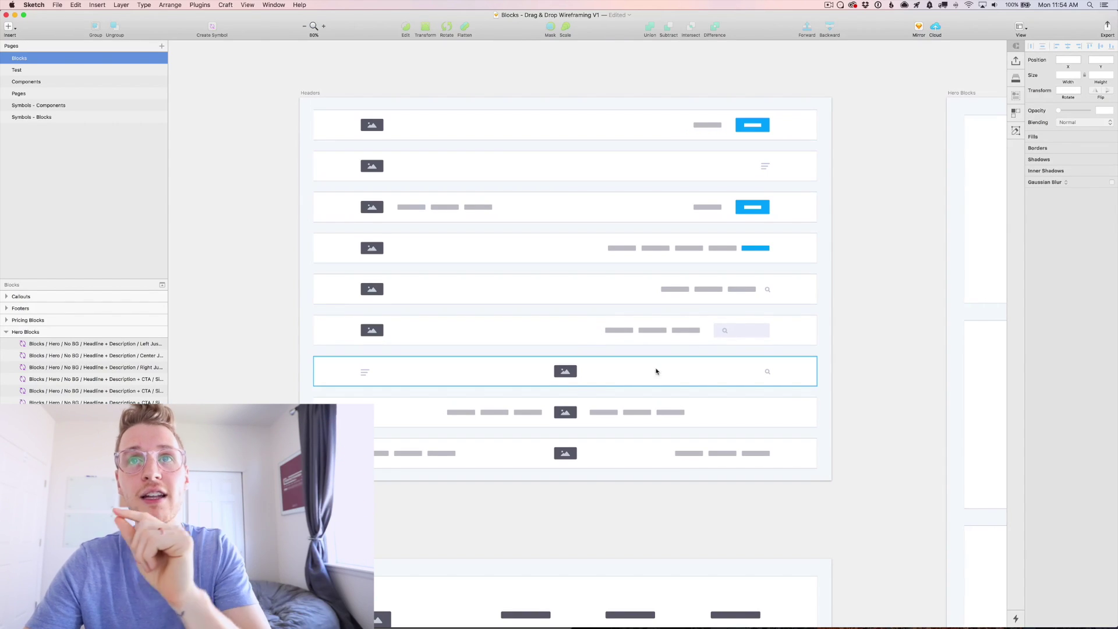
pyautogui.click(727, 370)
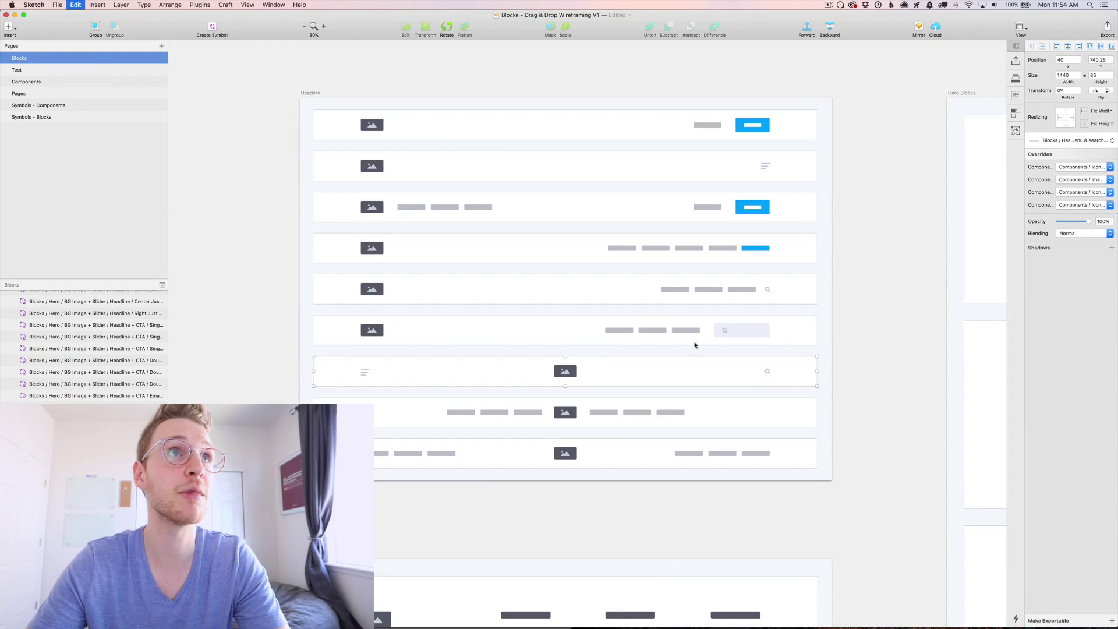
pyautogui.click(140, 70)
pyautogui.press('super+v')
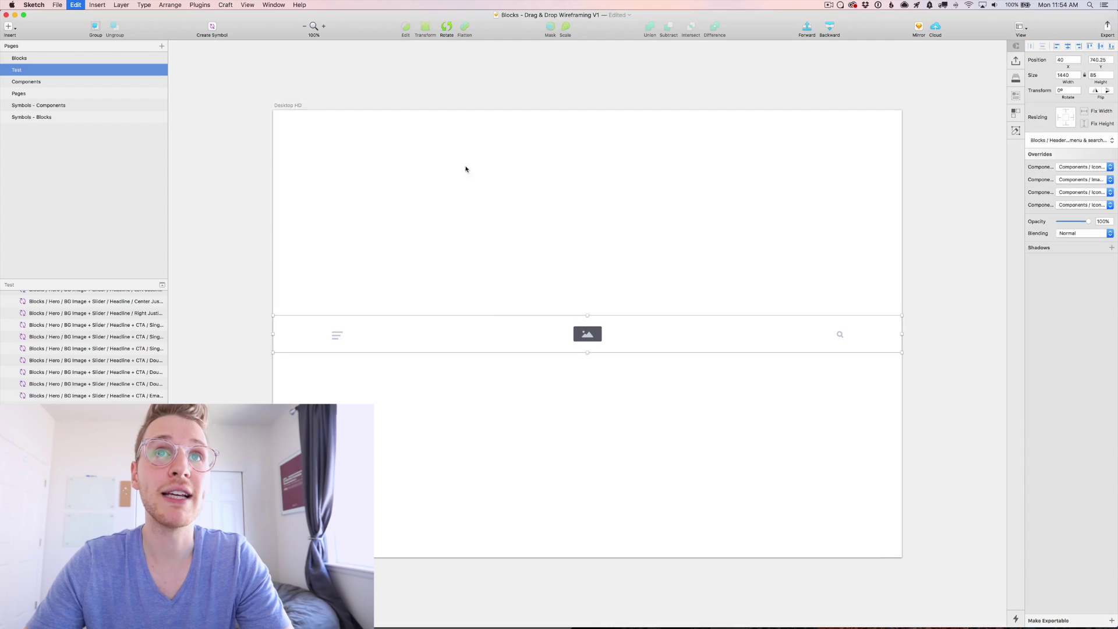
pyautogui.moveTo(497, 332); pyautogui.dragTo(490, 111)
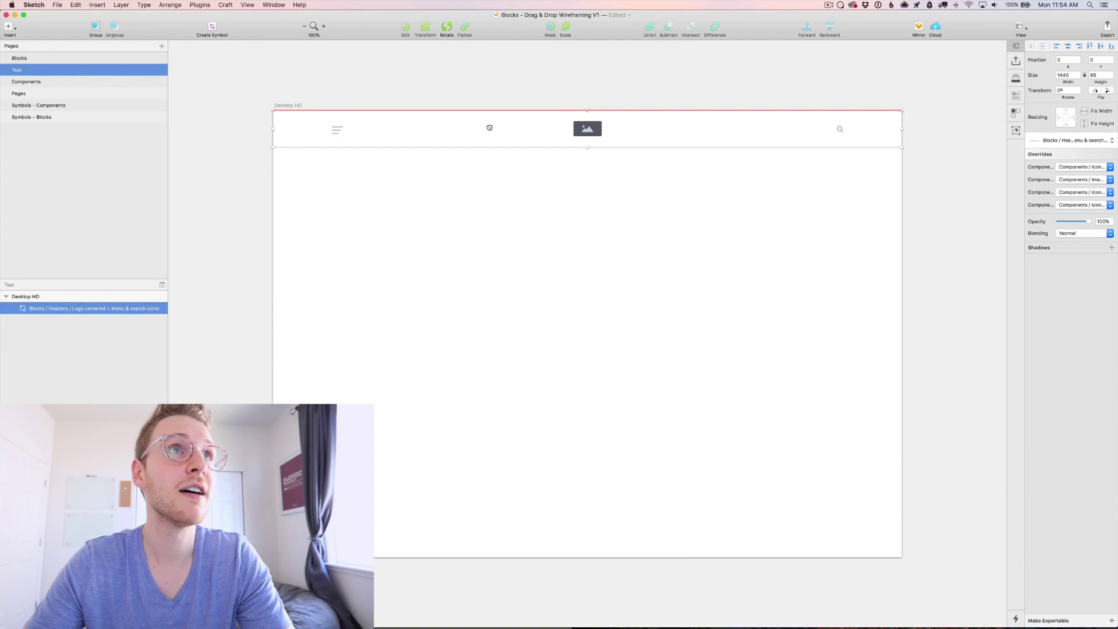
pyautogui.click(59, 59)
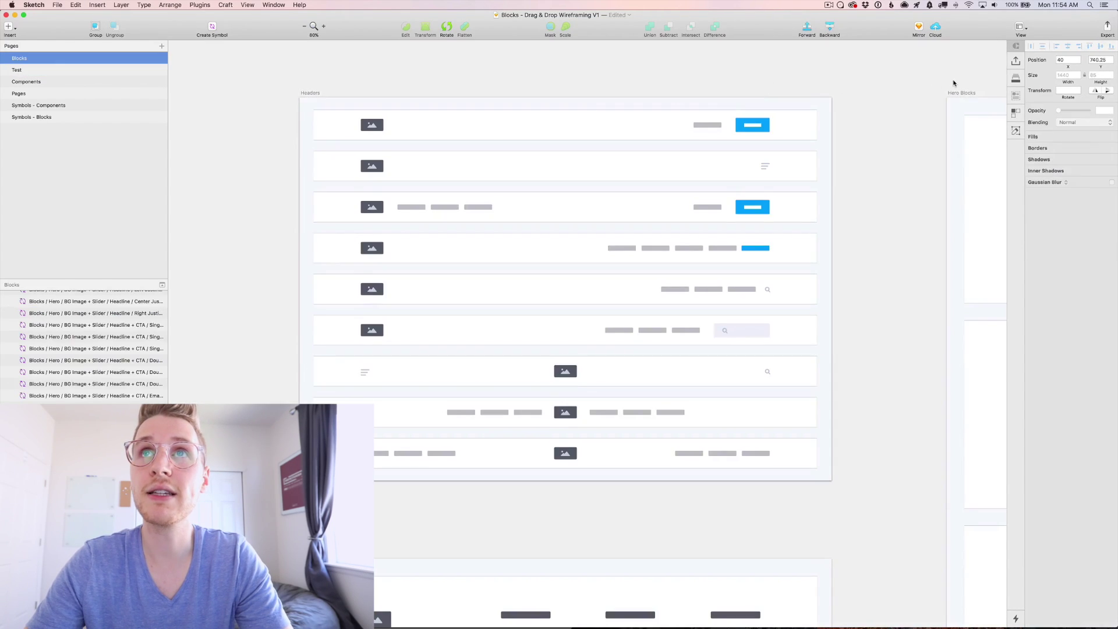
# - Select the video hero block with copy and email signup in the Blocks library
pyautogui.hscroll(10, 414, 92)
pyautogui.press('super+minus')
pyautogui.press('super+minus')
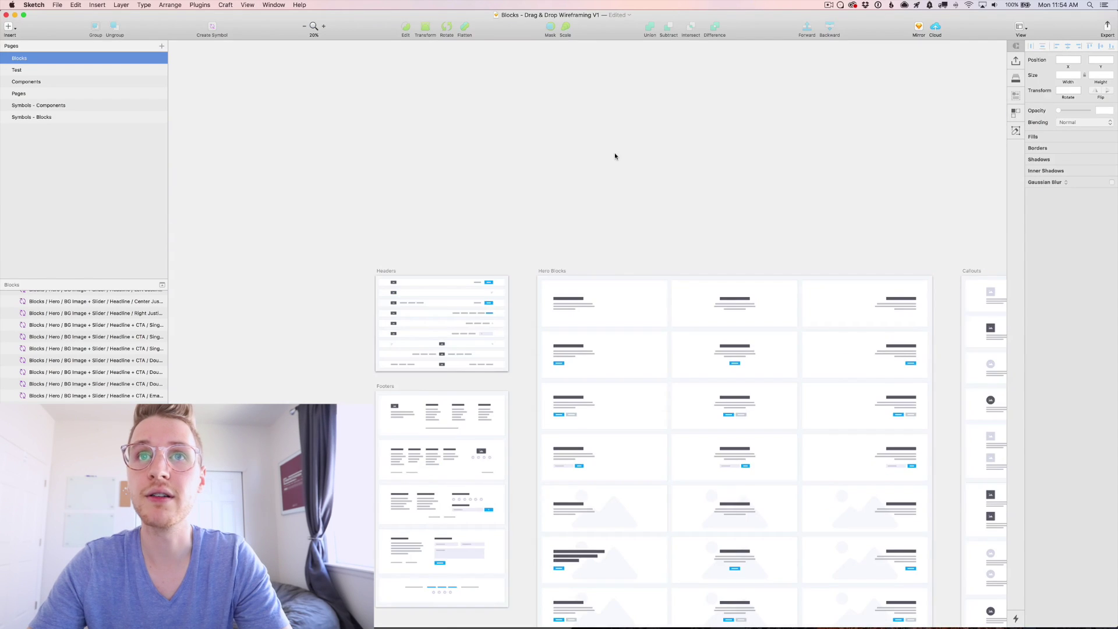
pyautogui.scroll(-5, 662, 277)
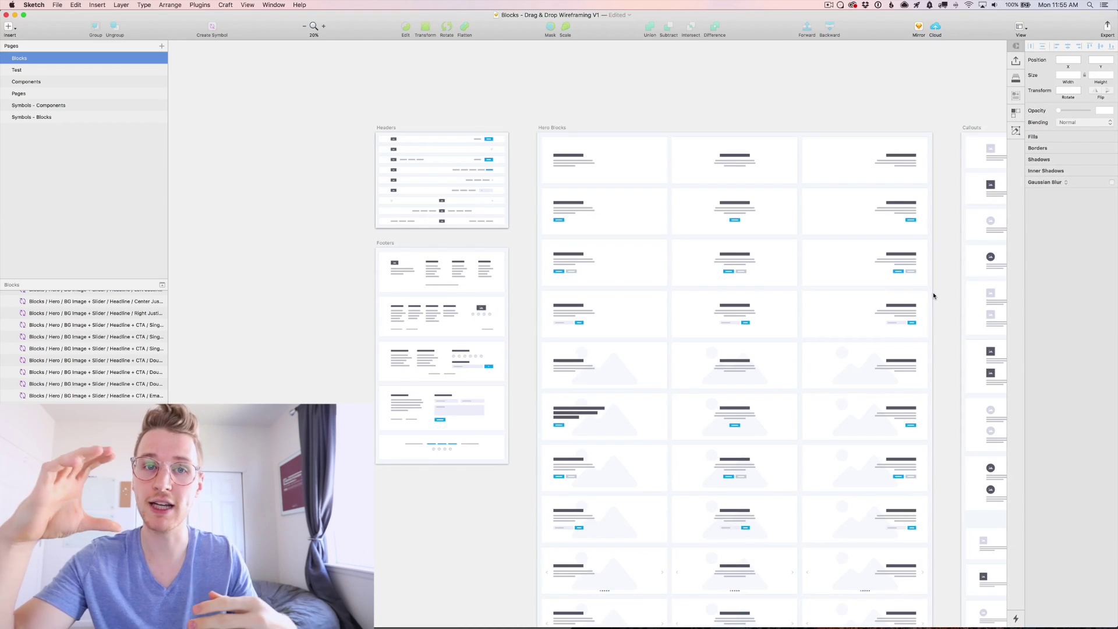
pyautogui.scroll(-15, 926, 331)
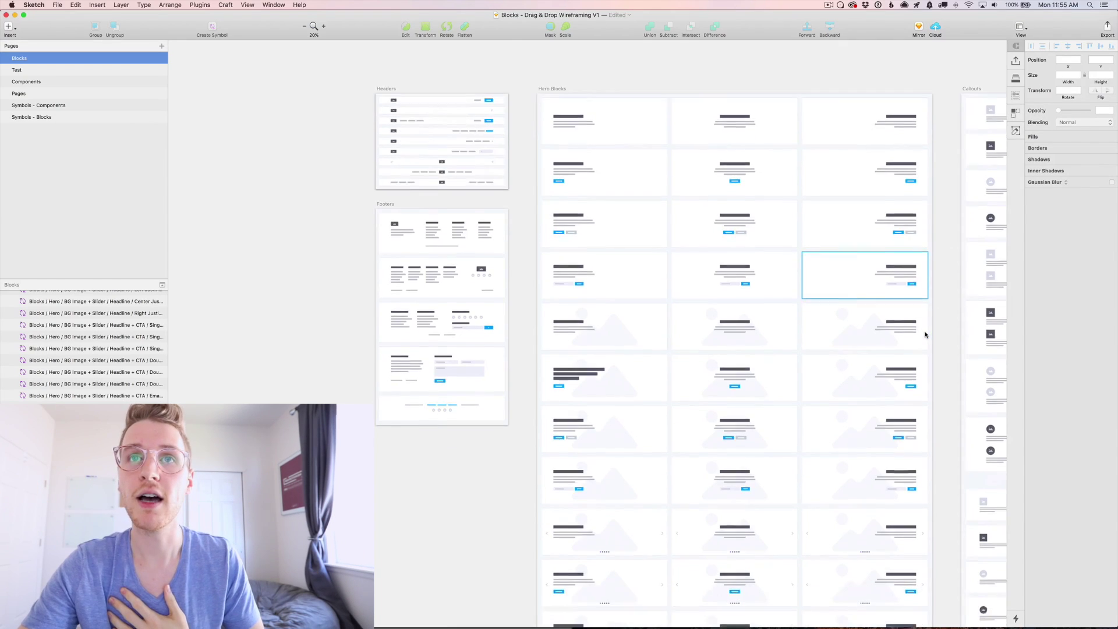
pyautogui.scroll(-10, 925, 335)
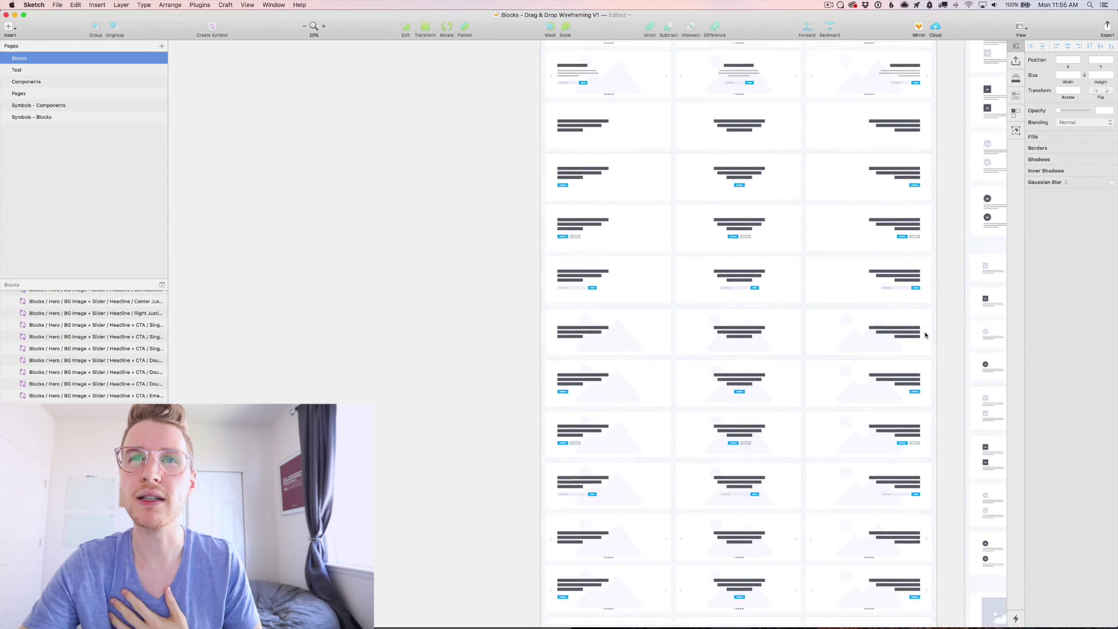
pyautogui.scroll(-4, 926, 335)
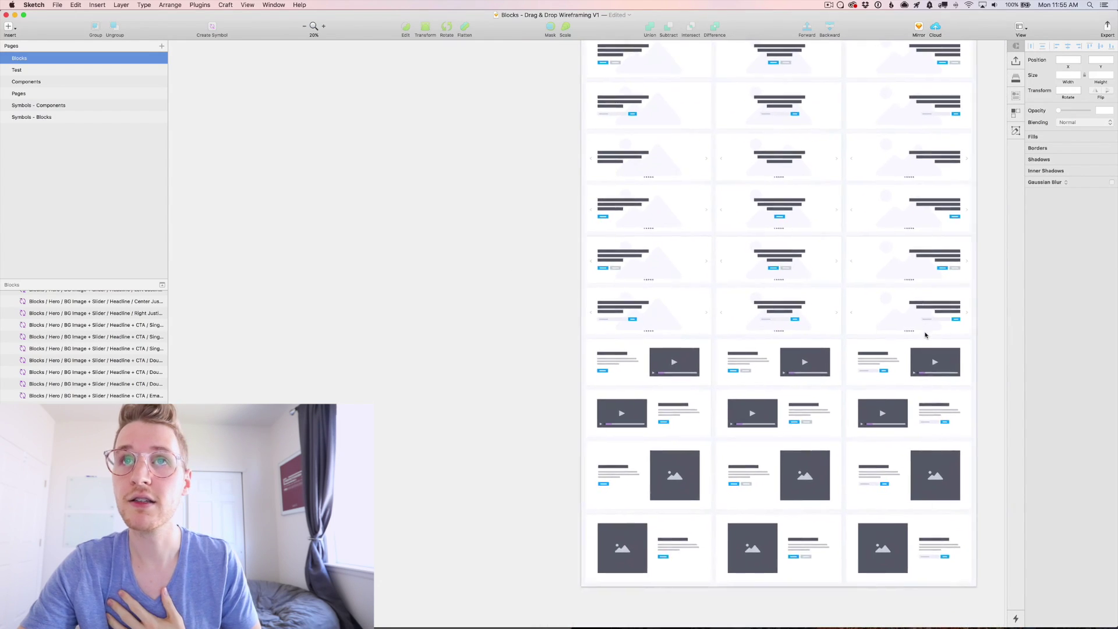
pyautogui.click(898, 360)
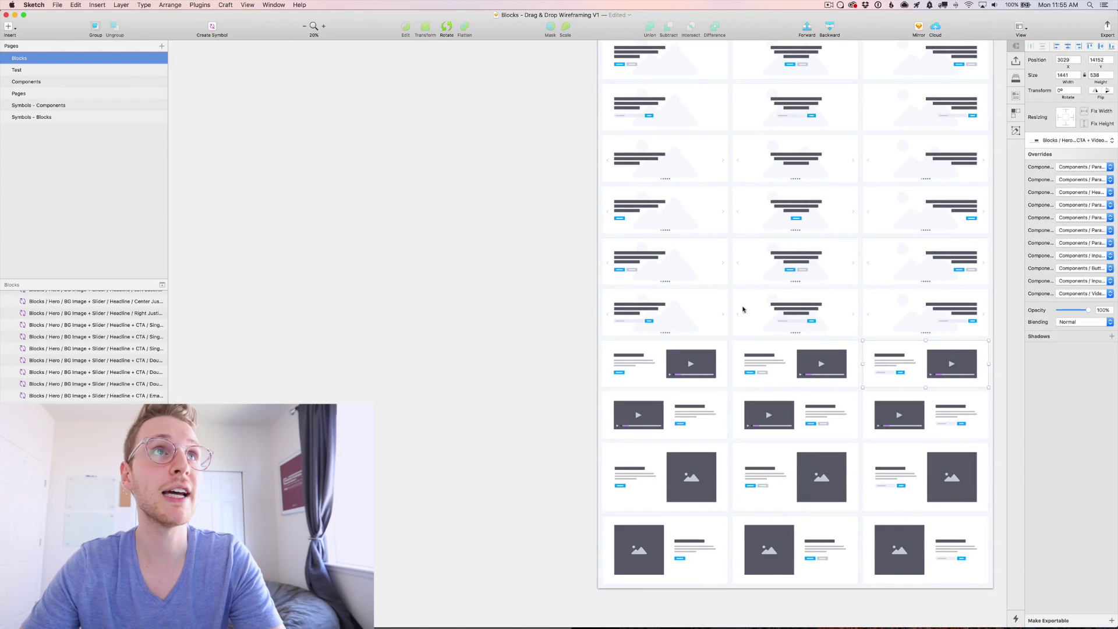
# - Paste the video hero block into Desktop HD directly beneath the header
pyautogui.click(56, 70)
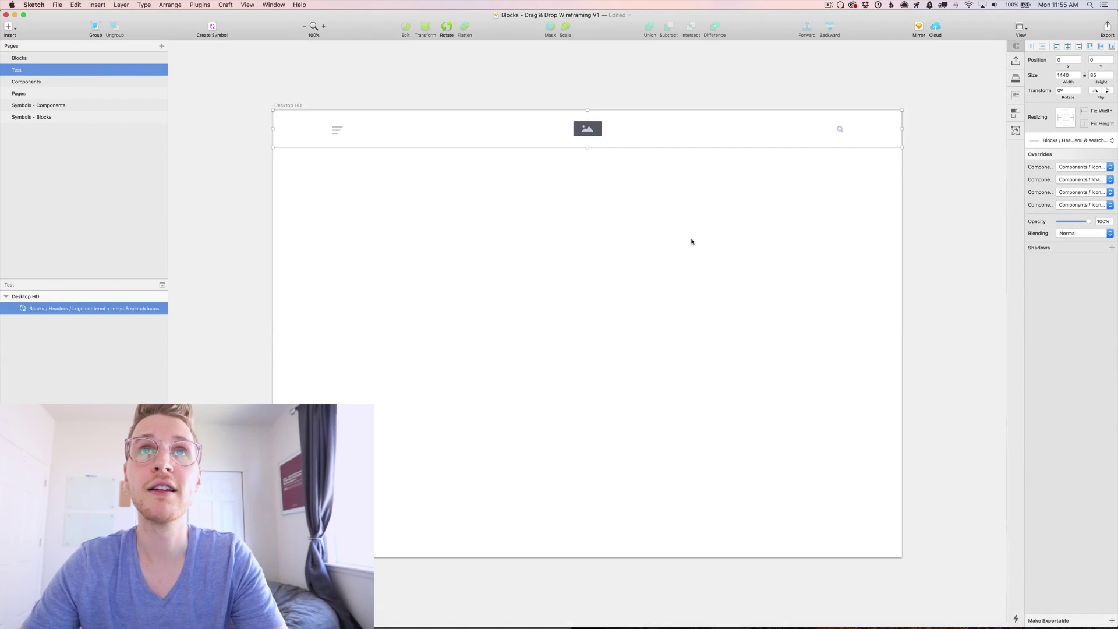
pyautogui.hotkey('ctrl', 'v')
pyautogui.moveTo(681, 255); pyautogui.dragTo(681, 190)
pyautogui.click(770, 449)
pyautogui.press('super+minus')
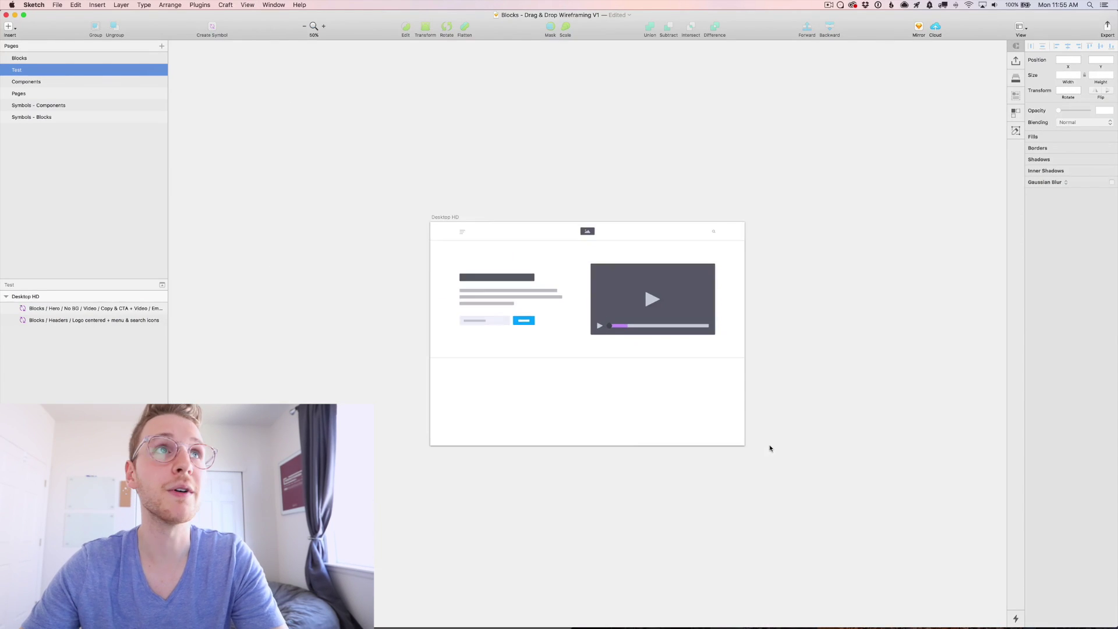
pyautogui.click(19, 58)
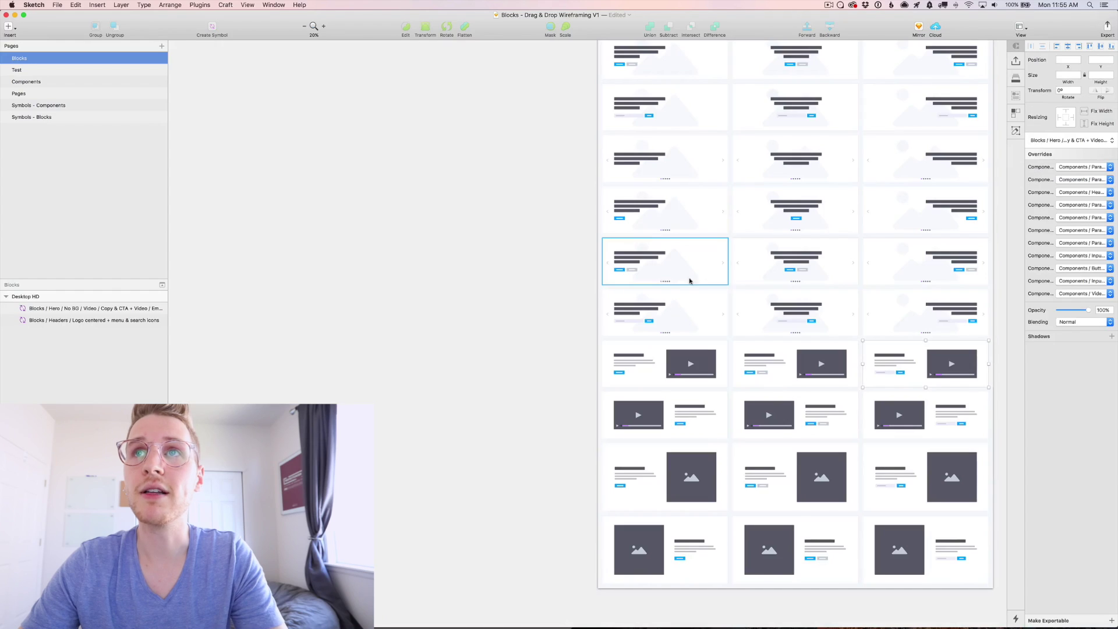
# - Pick the four-across circle-image callout row from the Blocks library
pyautogui.hscroll(5, 722, 280)
pyautogui.hscroll(3, 724, 281)
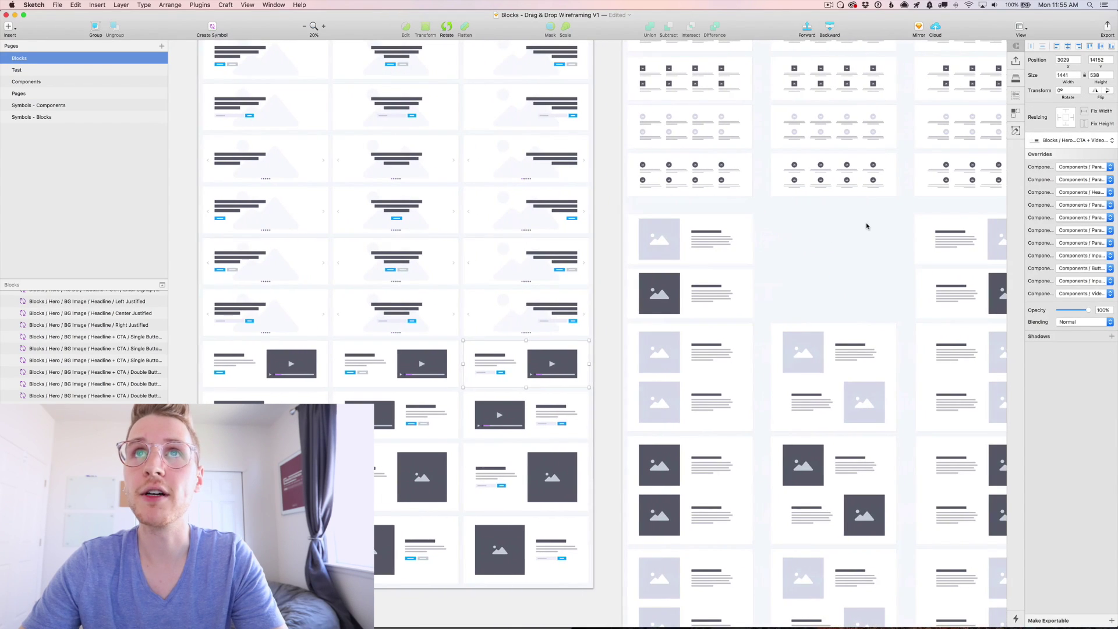
pyautogui.scroll(5, 866, 224)
pyautogui.hscroll(3, 866, 225)
pyautogui.moveTo(801, 262); pyautogui.dragTo(776, 364)
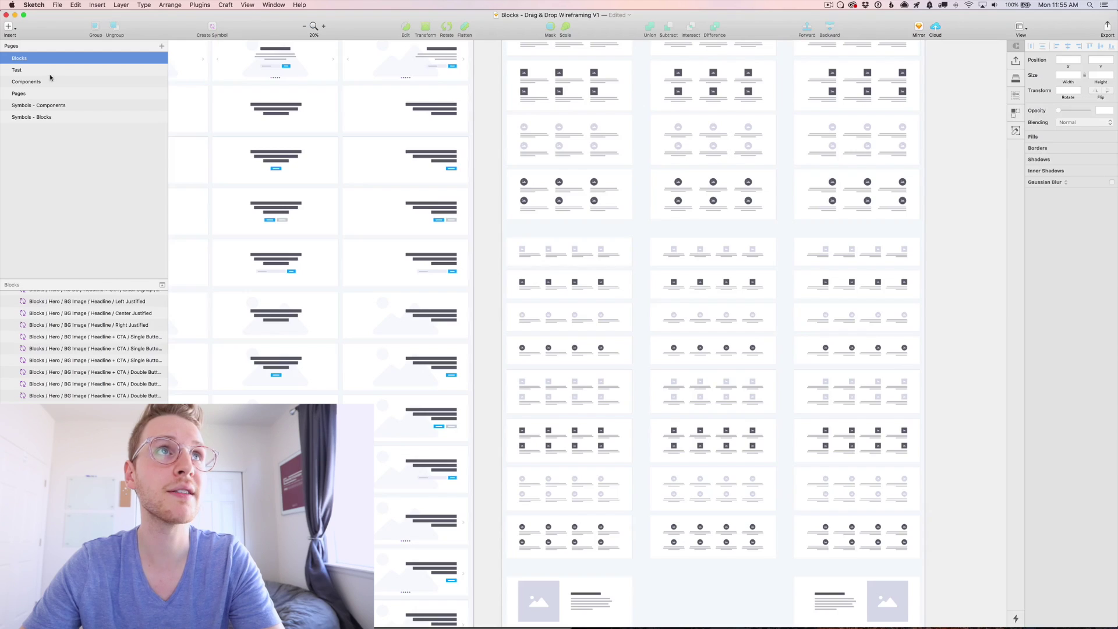
pyautogui.click(747, 318)
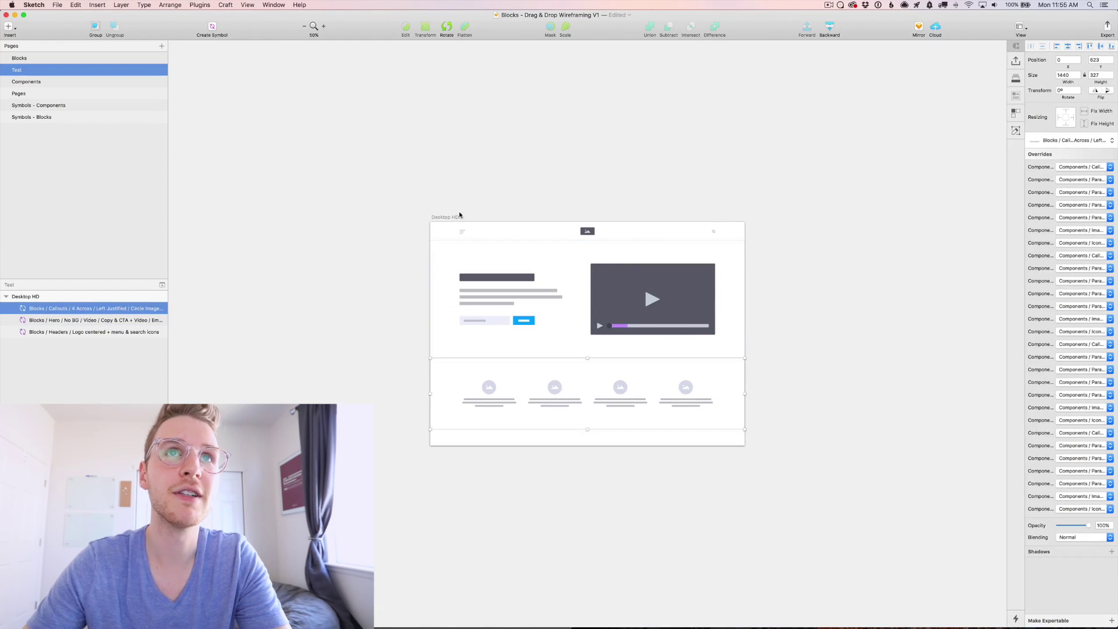
# - Lengthen the Desktop HD artboard to 3783 pixels tall
pyautogui.click(459, 215)
pyautogui.scroll(-5, 596, 379)
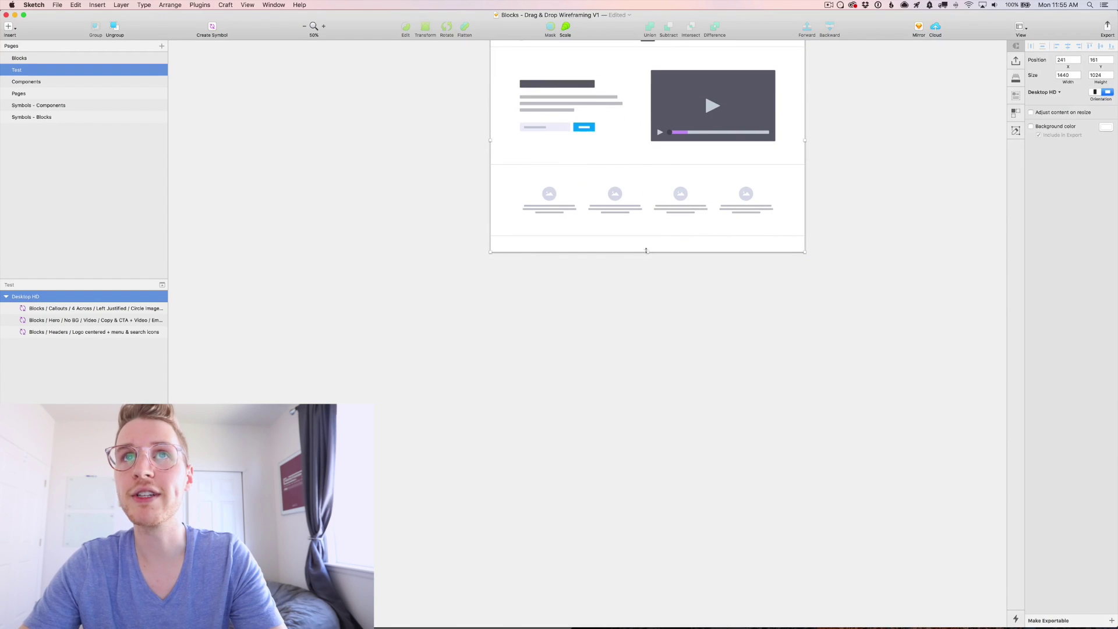
pyautogui.moveTo(645, 251); pyautogui.dragTo(683, 225)
pyautogui.scroll(2, 581, 167)
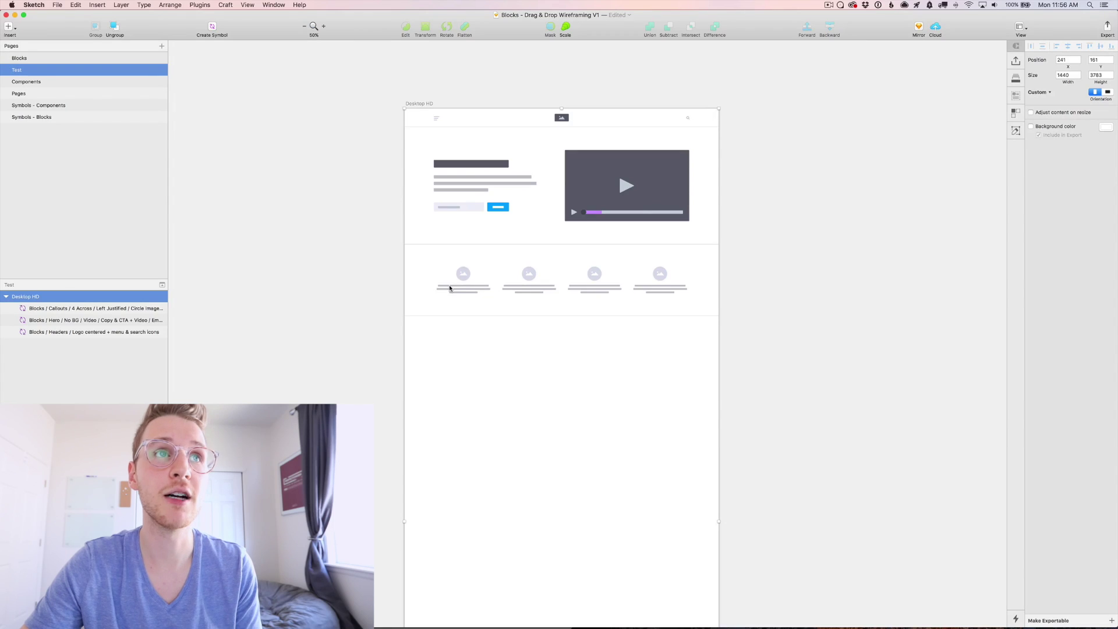
pyautogui.click(52, 85)
# - Select the staggered vertical copy + image callout block on the Blocks page
pyautogui.click(46, 58)
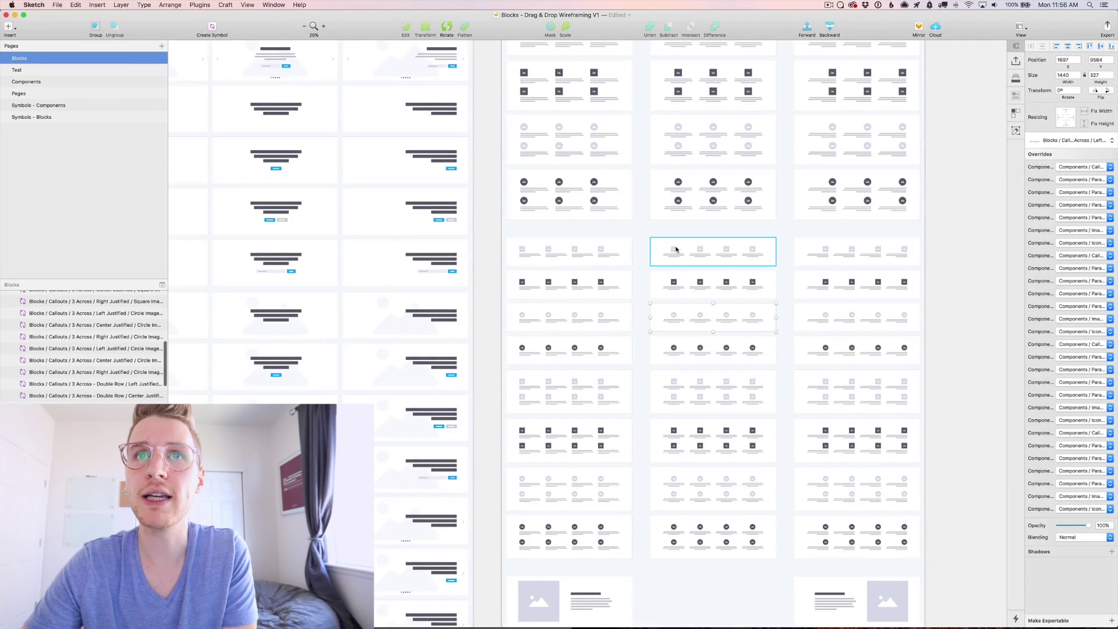
pyautogui.hscroll(3, 675, 250)
pyautogui.scroll(-2, 675, 249)
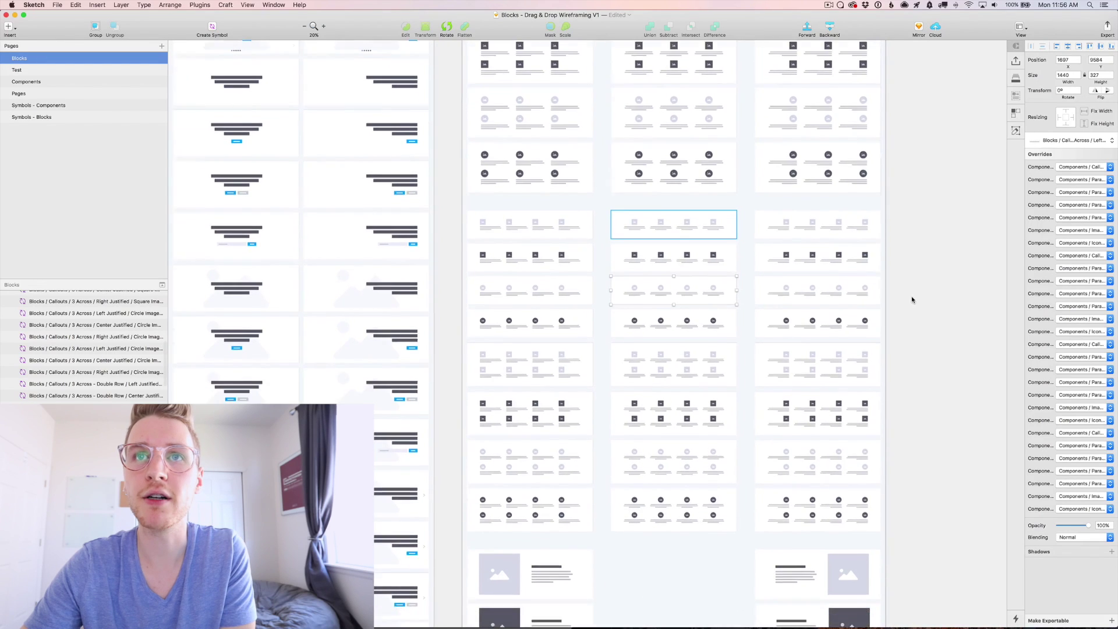
pyautogui.scroll(-10, 912, 300)
pyautogui.hscroll(-2, 912, 299)
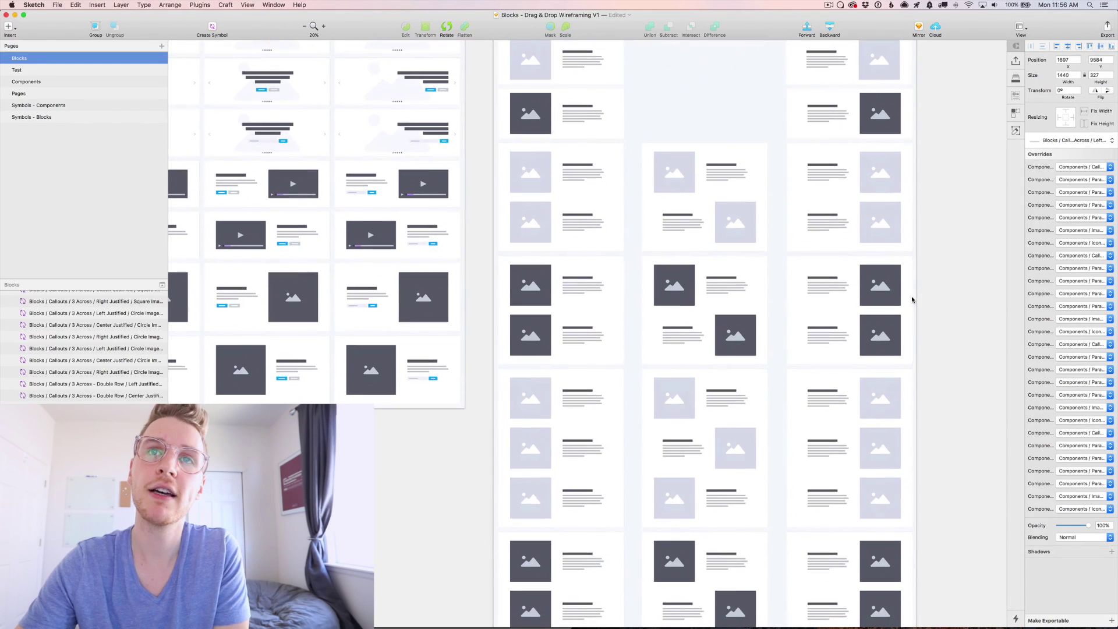
pyautogui.scroll(-3, 912, 300)
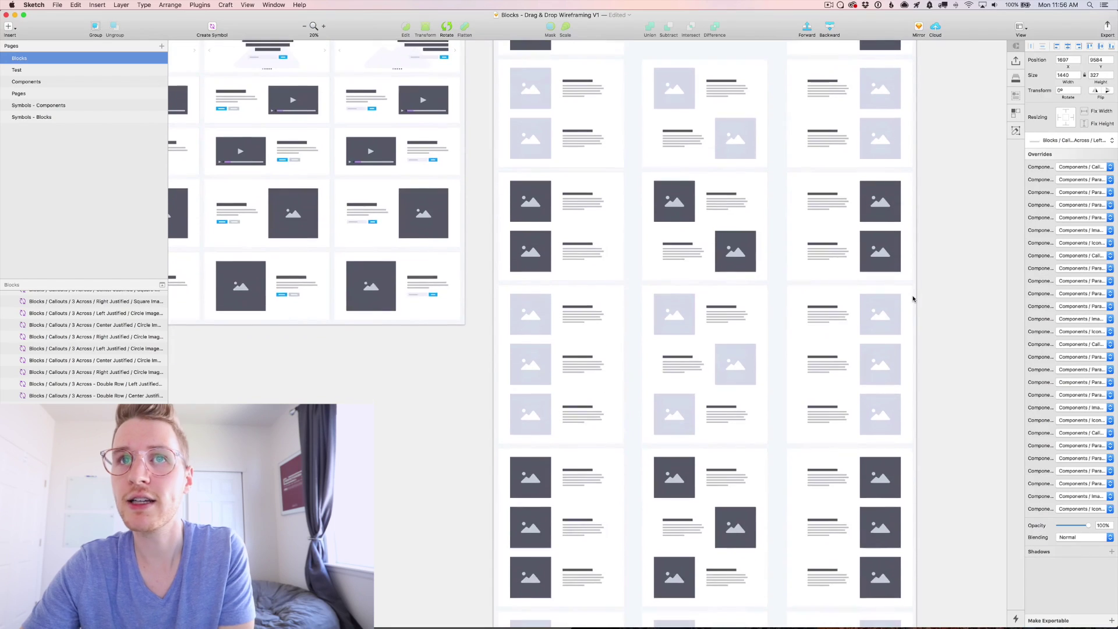
pyautogui.scroll(-2, 912, 299)
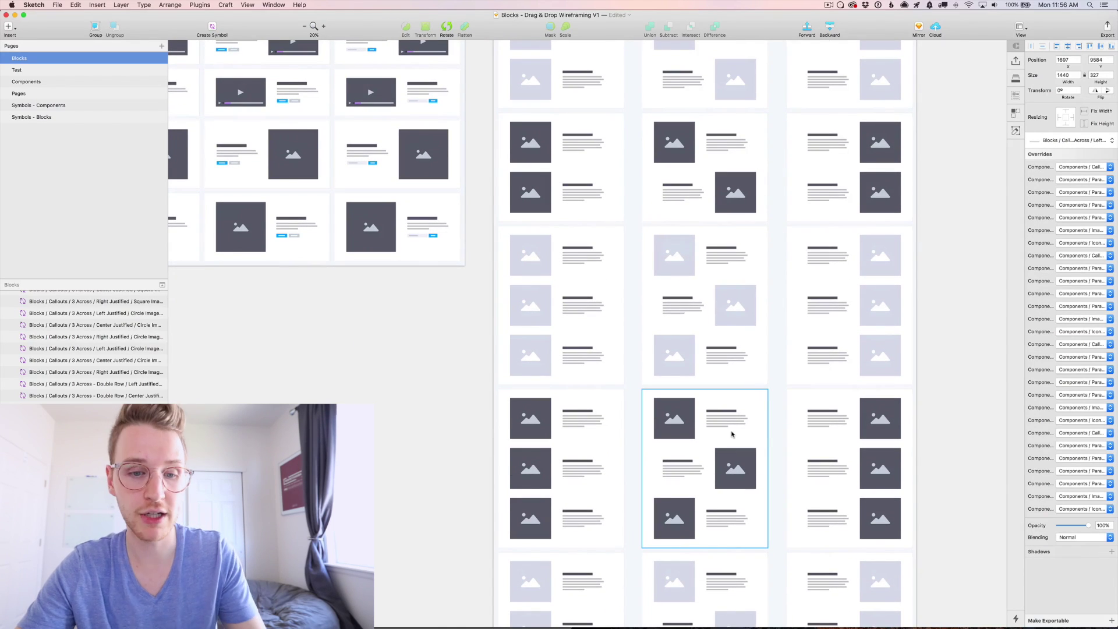
pyautogui.click(732, 434)
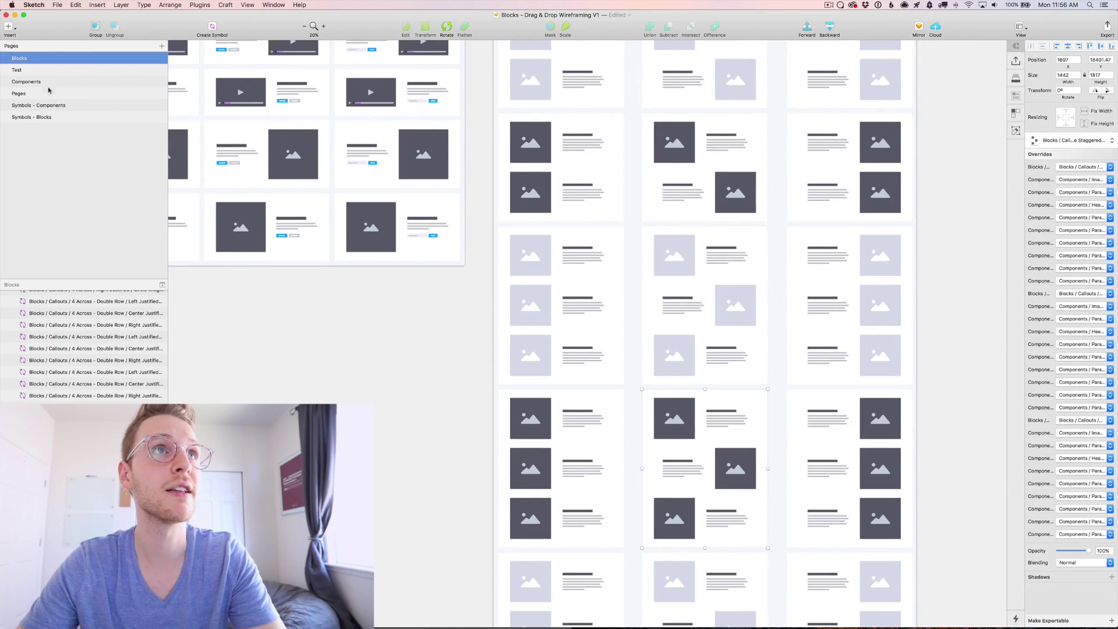
# - Copy the staggered callout into Desktop HD and position it below the four-across row
pyautogui.press('super+c')
pyautogui.press('pagedown')
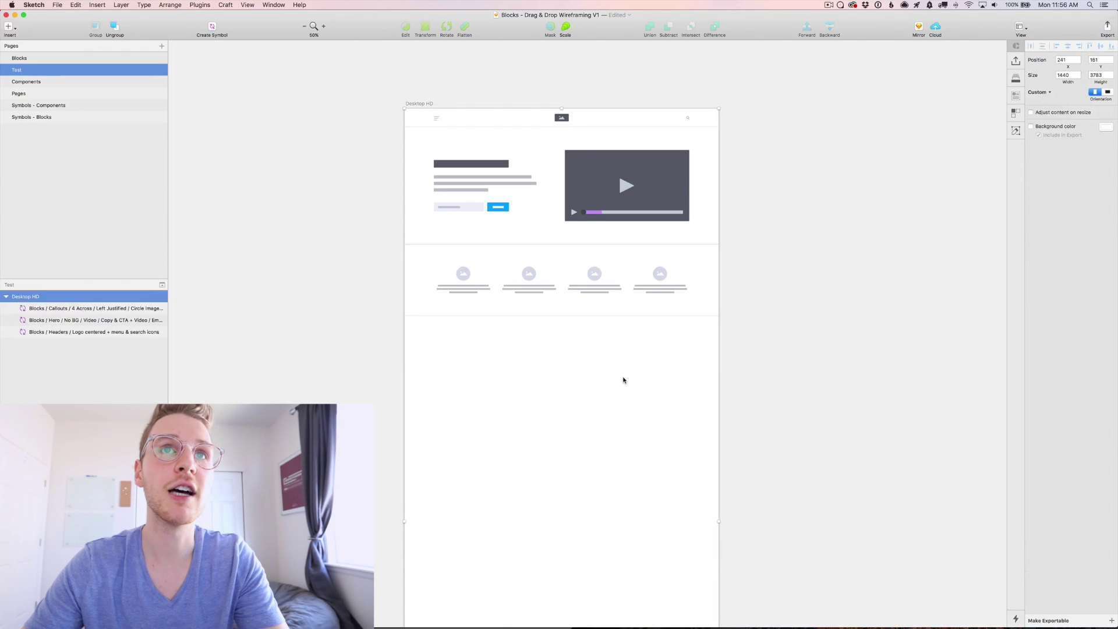
pyautogui.press('super+v')
pyautogui.moveTo(585, 246); pyautogui.dragTo(560, 344)
pyautogui.scroll(-10, 603, 366)
pyautogui.scroll(-3, 603, 366)
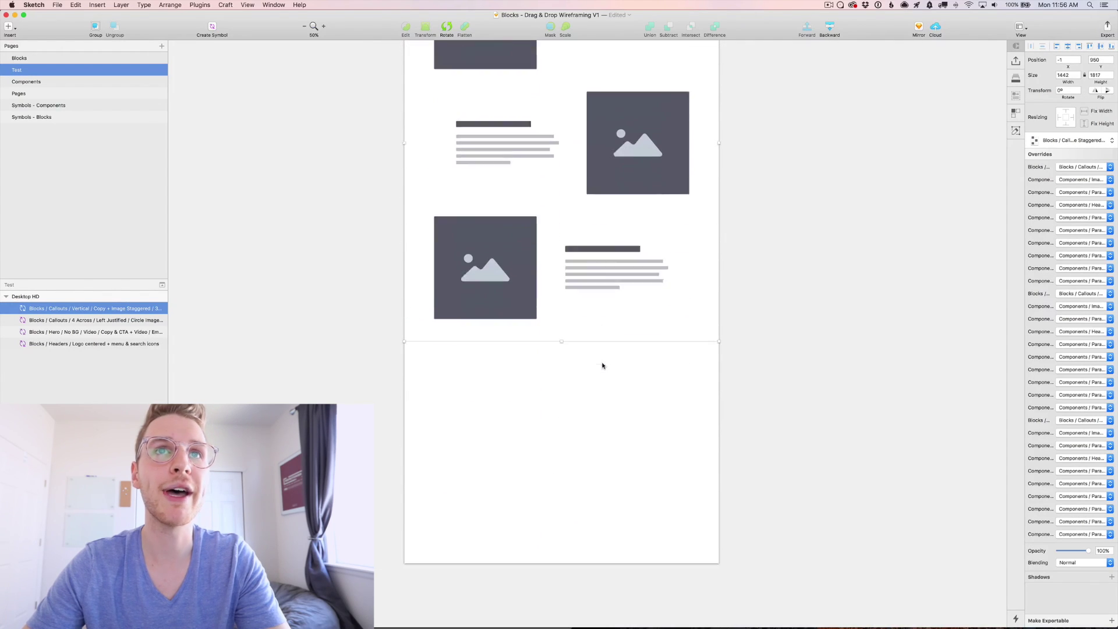
# - Select the three-box Pricing Variation 5 block on the Blocks page
pyautogui.click(36, 60)
pyautogui.hscroll(5, 544, 205)
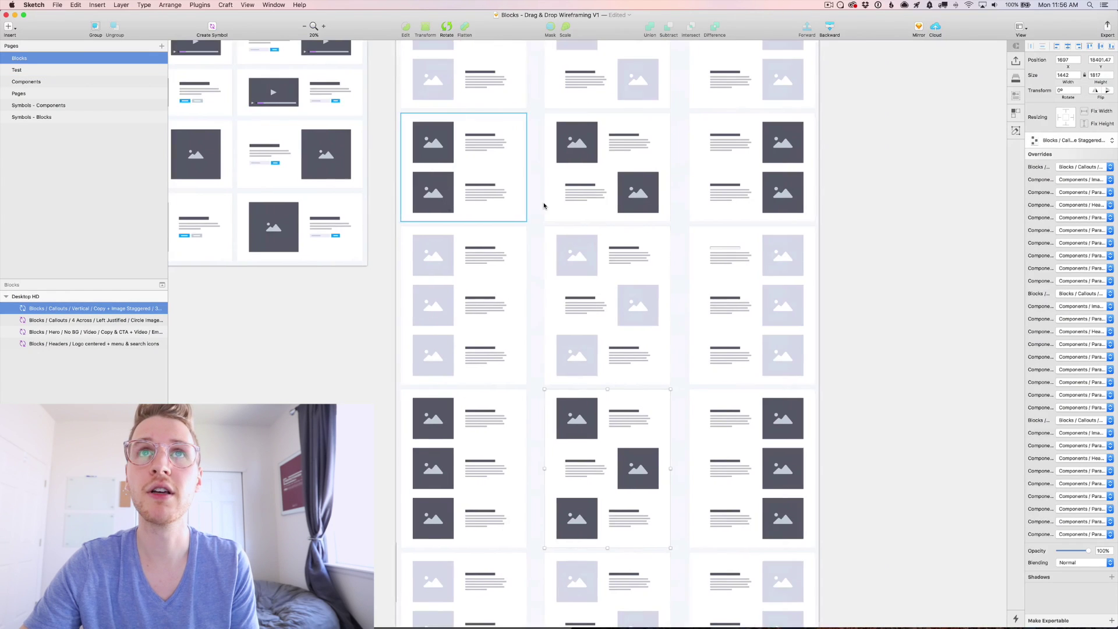
pyautogui.hscroll(5, 542, 202)
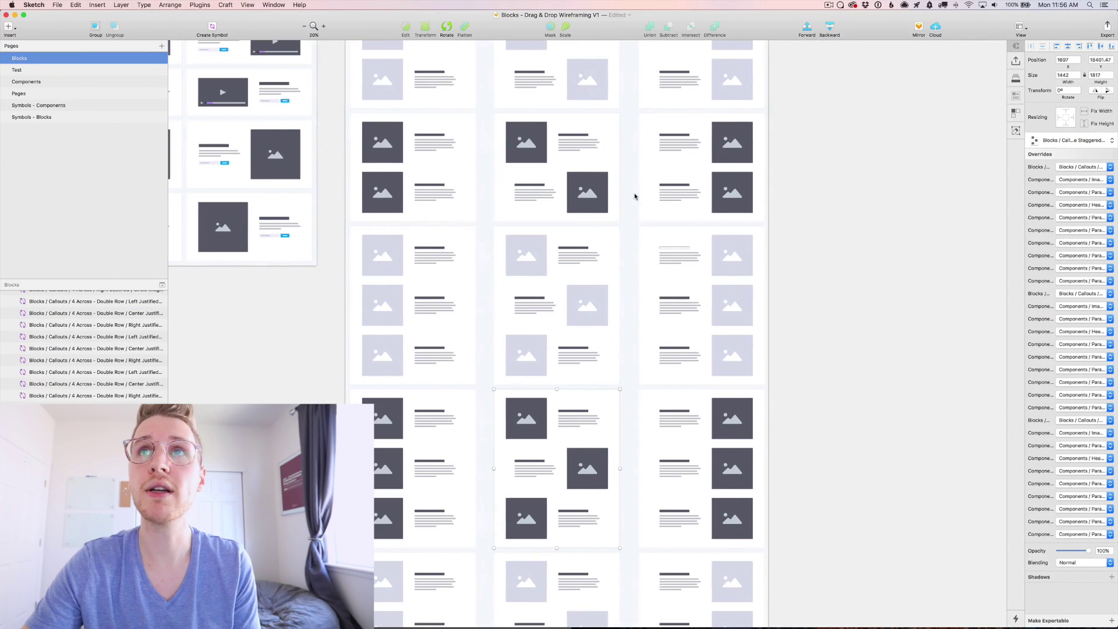
pyautogui.scroll(10, 626, 198)
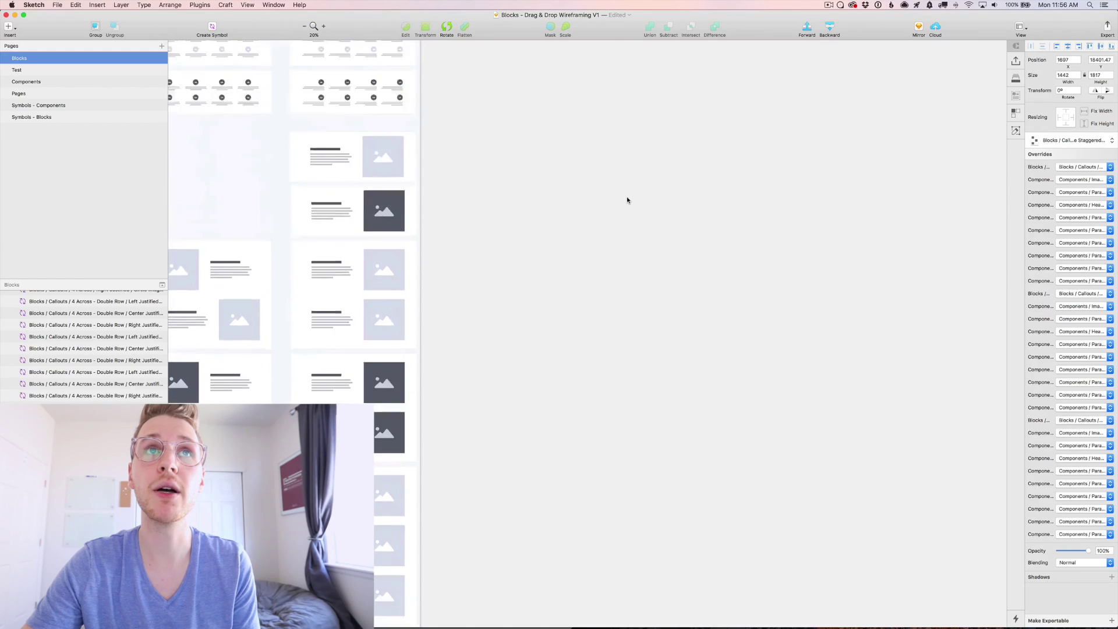
pyautogui.scroll(10, 626, 200)
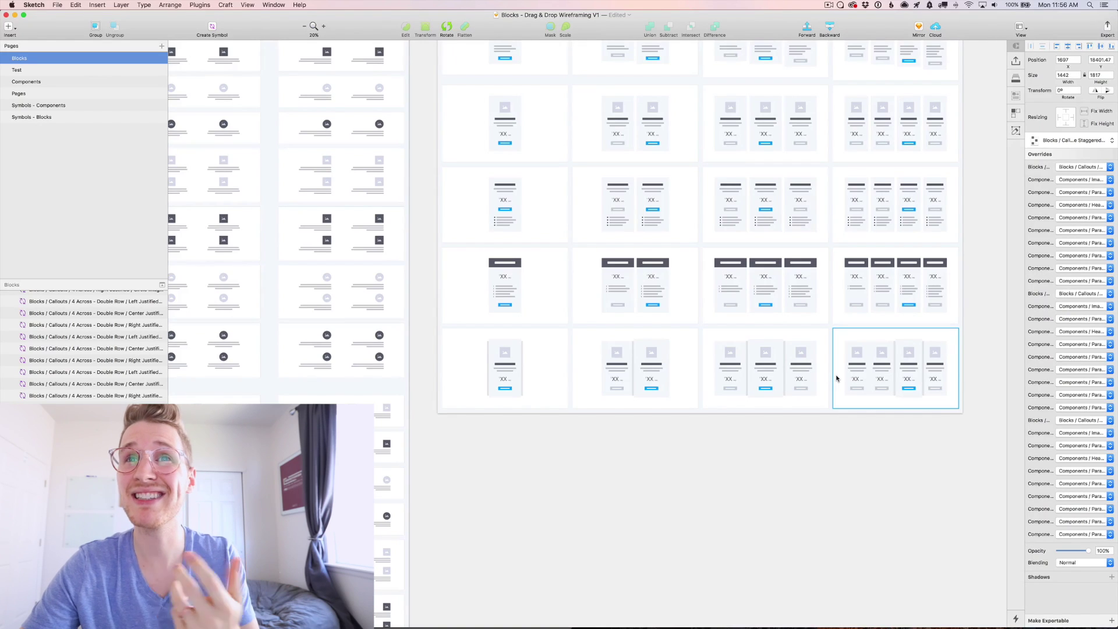
pyautogui.click(765, 379)
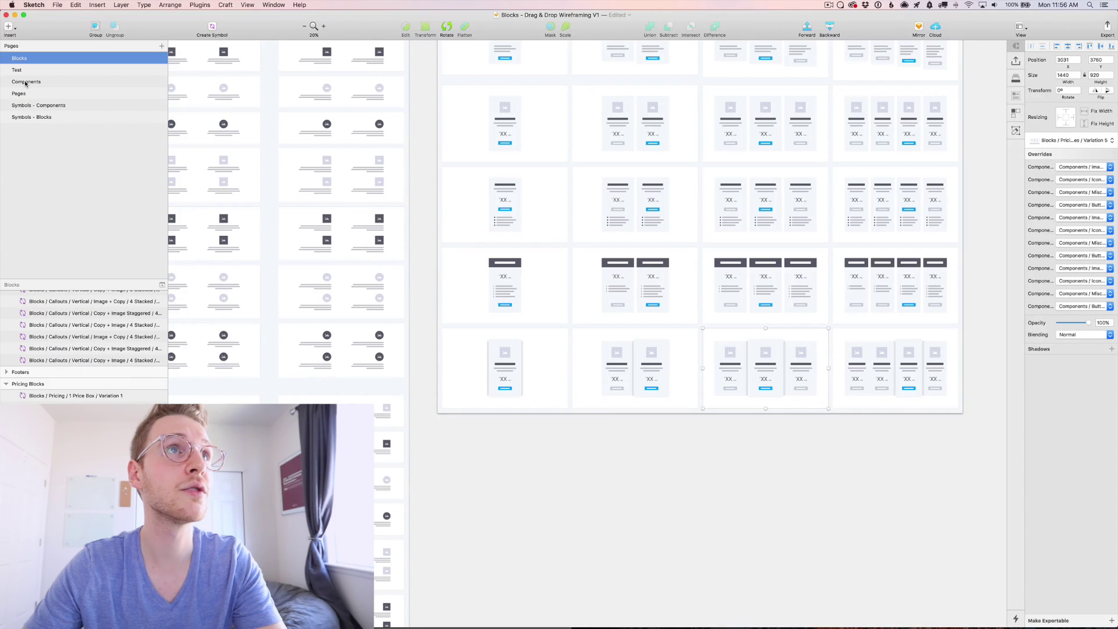
# - Copy the pricing block into Desktop HD and place it below the staggered callouts
pyautogui.press('super+c')
pyautogui.press('pagedown')
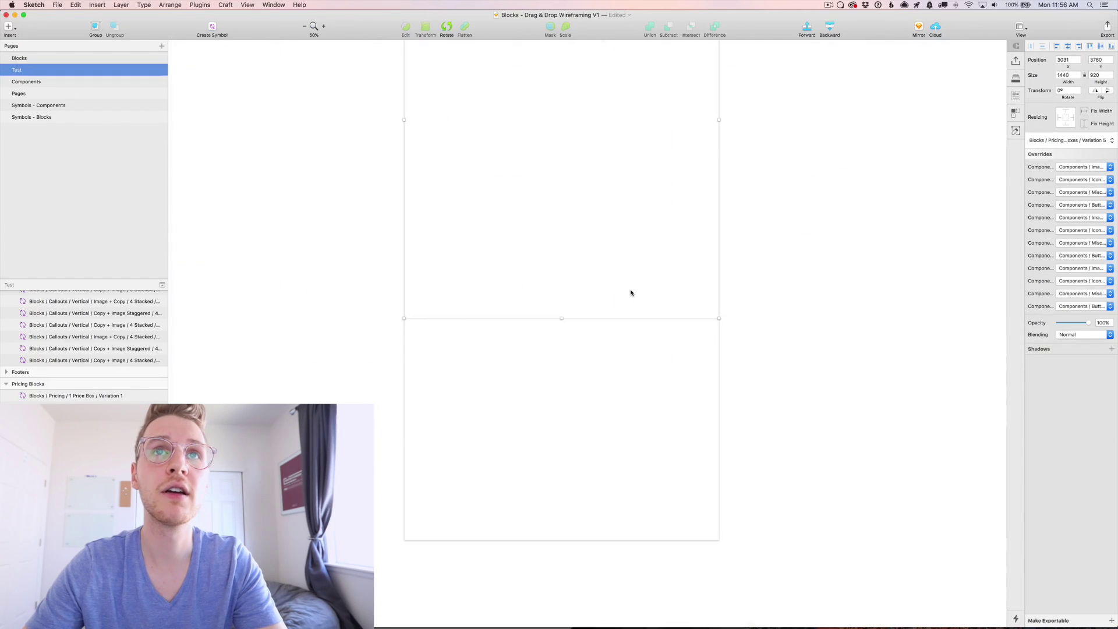
pyautogui.press('super+v')
pyautogui.moveTo(587, 238); pyautogui.dragTo(580, 385)
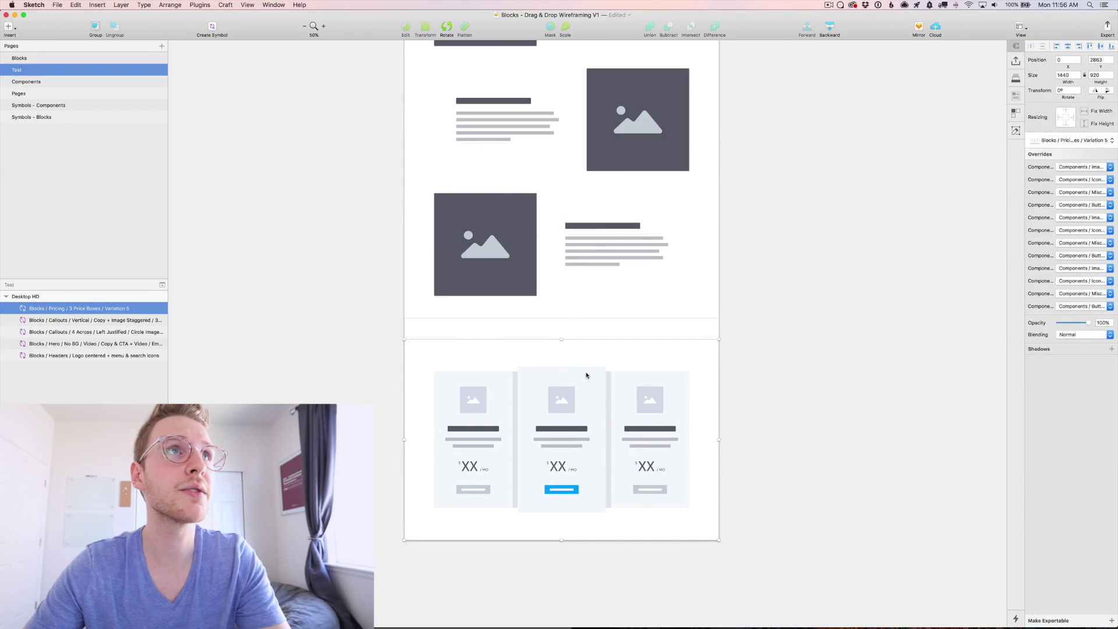
# - Insert the h2 centre-justified Paragraph with Headline (Extra Small Paragraph) symbol above the pricing boxes, centred horizontally
pyautogui.click(8, 26)
pyautogui.moveTo(58, 140)
pyautogui.moveTo(135, 157)
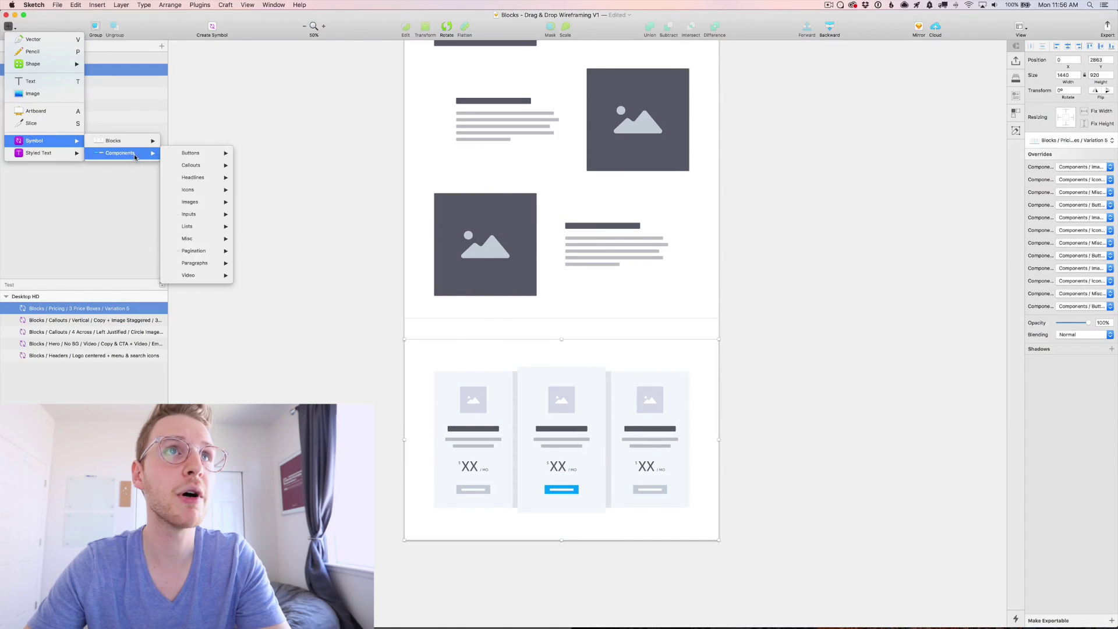
pyautogui.moveTo(186, 267)
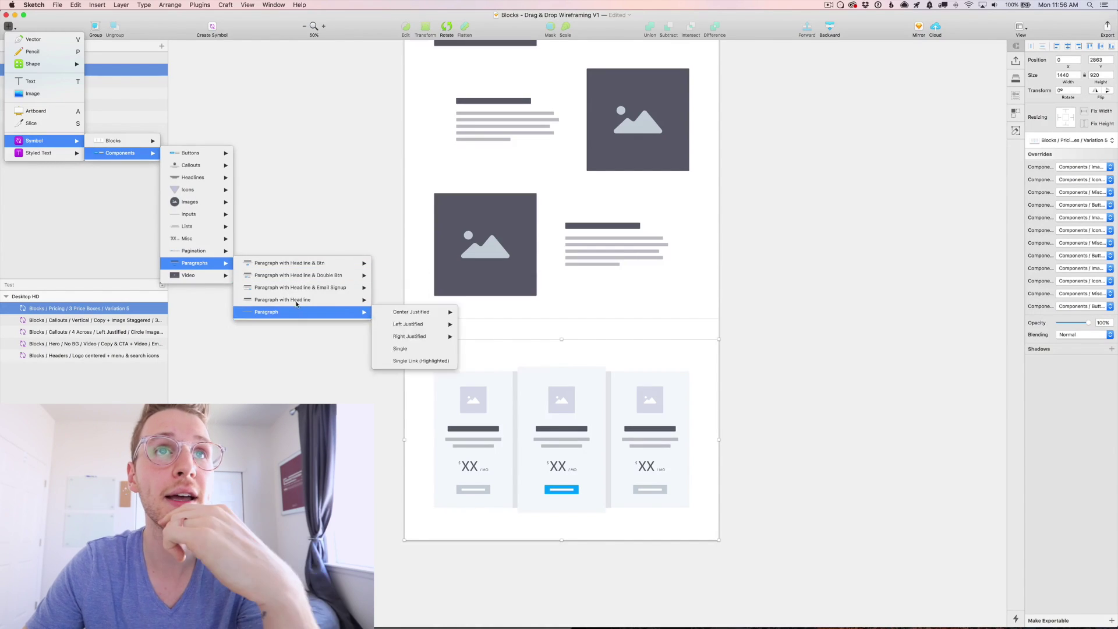
pyautogui.moveTo(309, 302)
pyautogui.moveTo(398, 315)
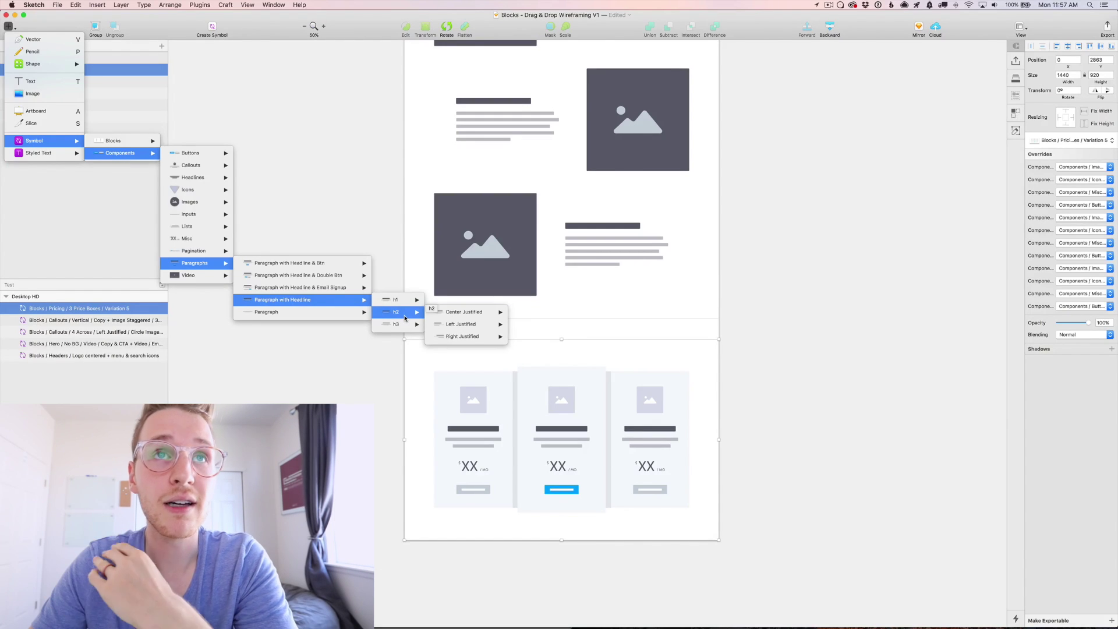
pyautogui.moveTo(454, 318)
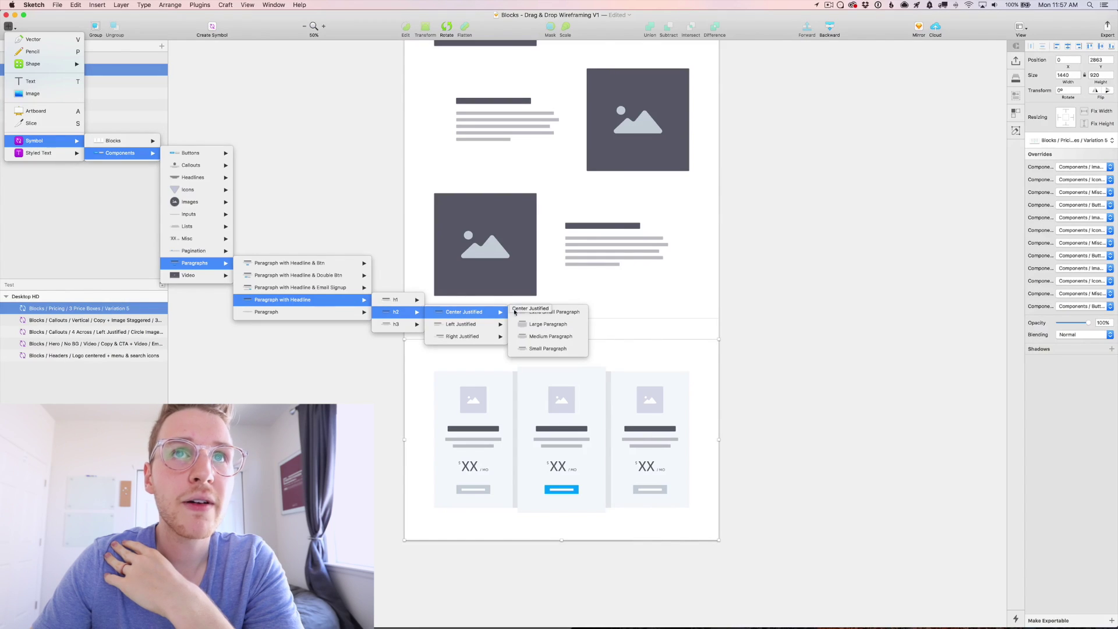
pyautogui.click(546, 313)
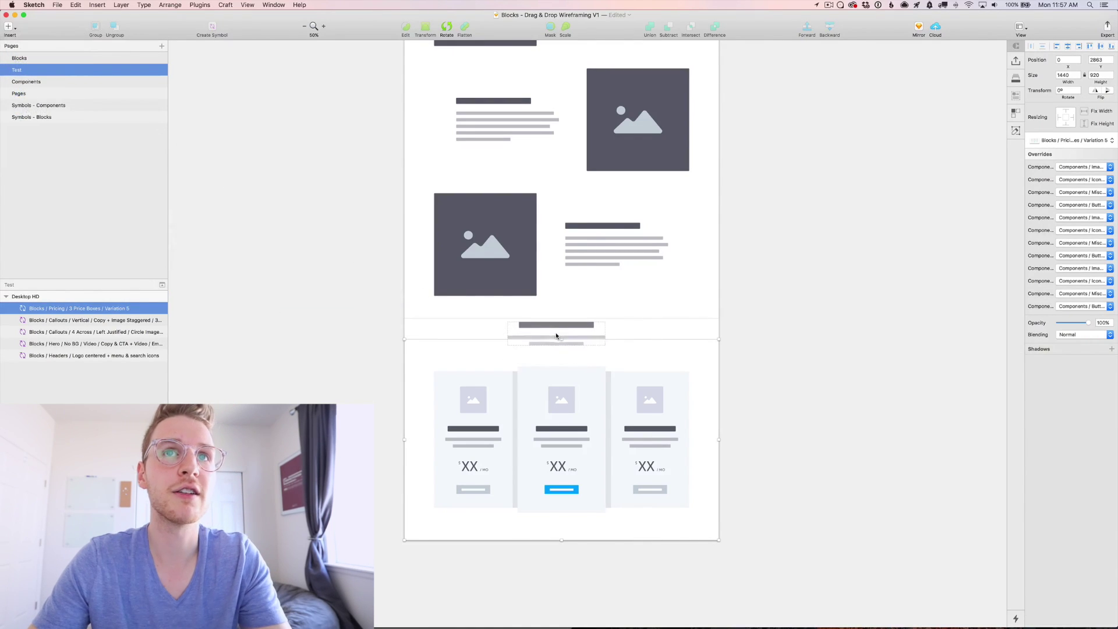
pyautogui.click(556, 336)
pyautogui.moveTo(563, 329); pyautogui.dragTo(582, 400)
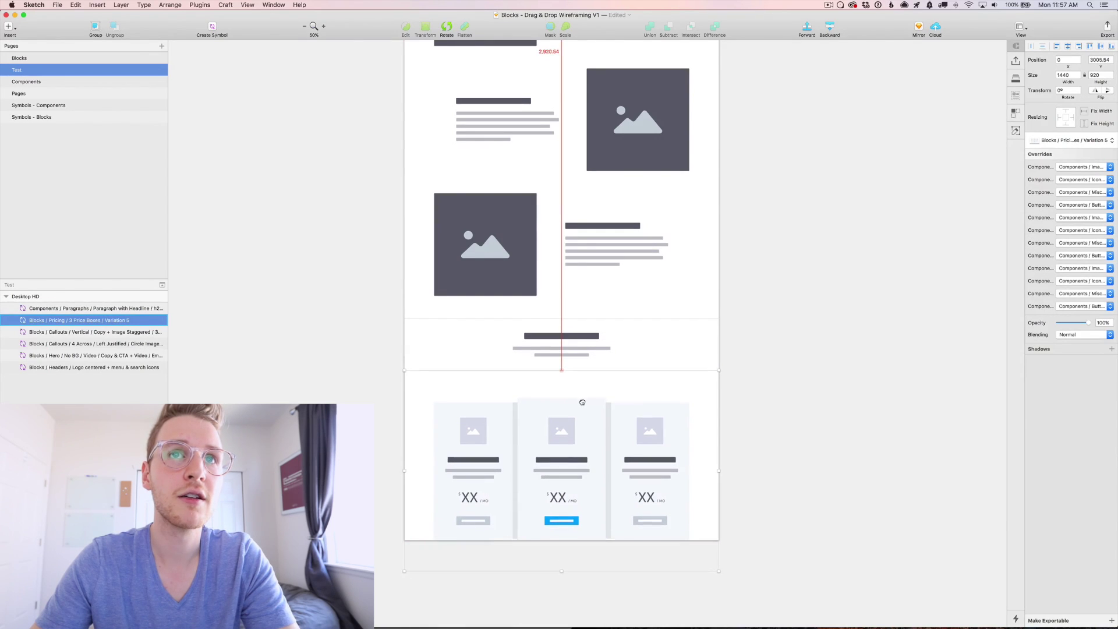
# - Lengthen the Desktop HD artboard by dragging its bottom edge down
pyautogui.click(650, 347)
pyautogui.scroll(3, 653, 349)
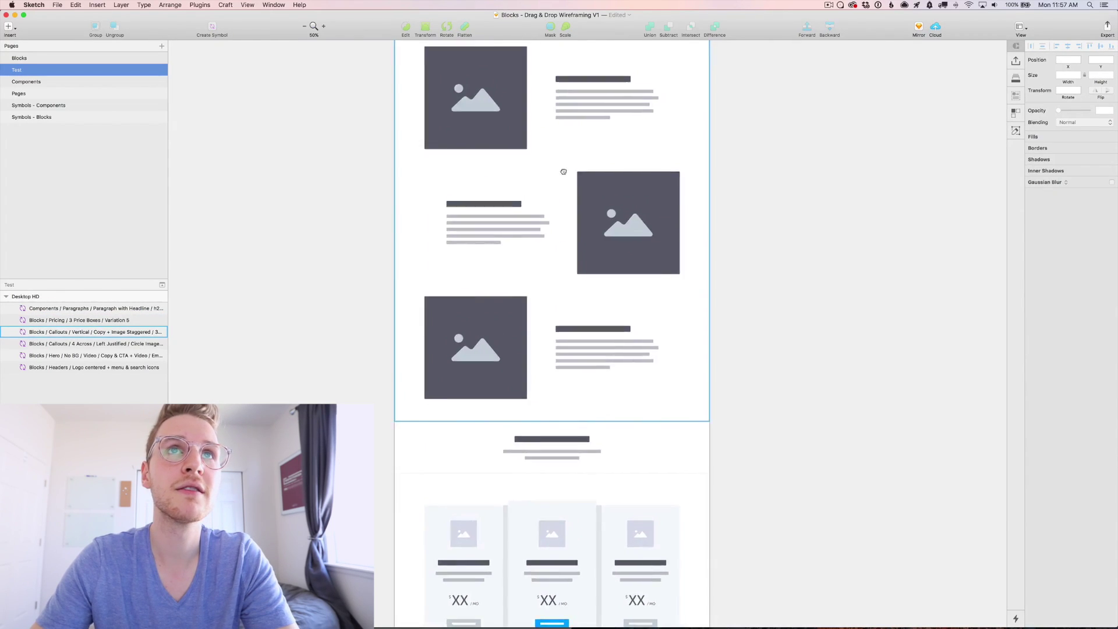
pyautogui.scroll(-10, 653, 348)
pyautogui.moveTo(531, 257); pyautogui.dragTo(530, 498)
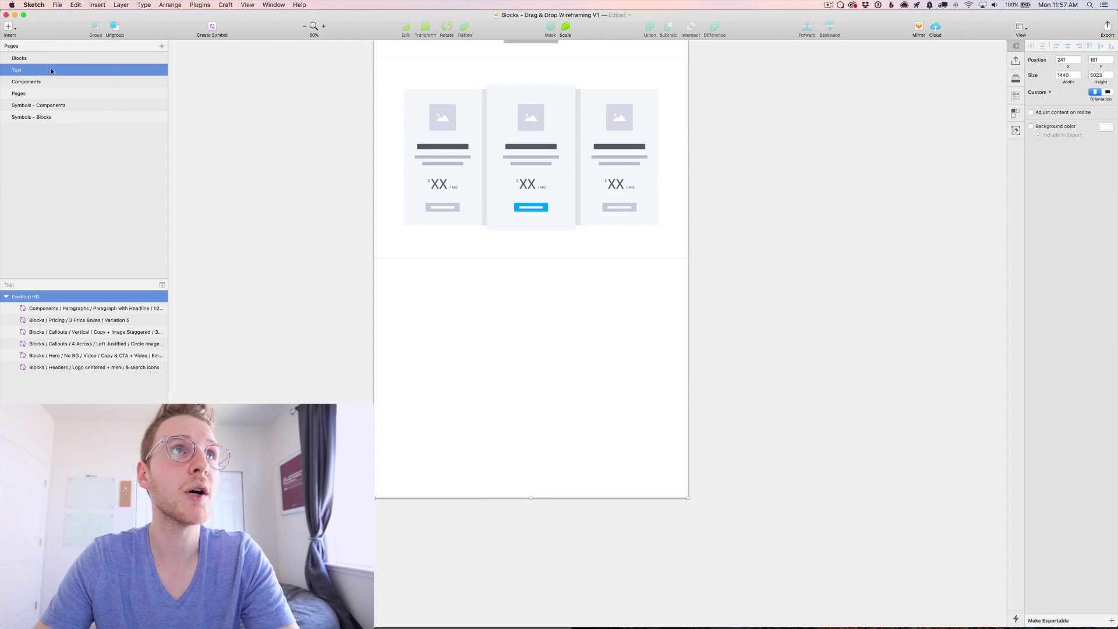
# - On the Blocks page, select the hero block with headline, description and button
pyautogui.click(20, 58)
pyautogui.click(778, 222)
pyautogui.moveTo(779, 222); pyautogui.dragTo(630, 180)
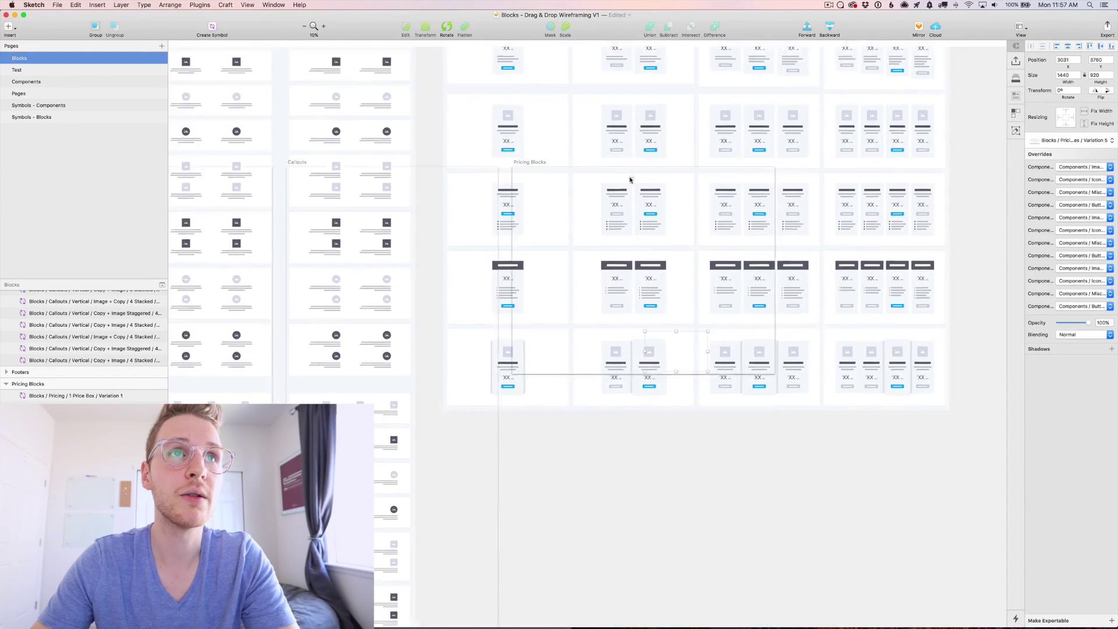
pyautogui.hscroll(-10, 583, 192)
pyautogui.scroll(-3, 582, 192)
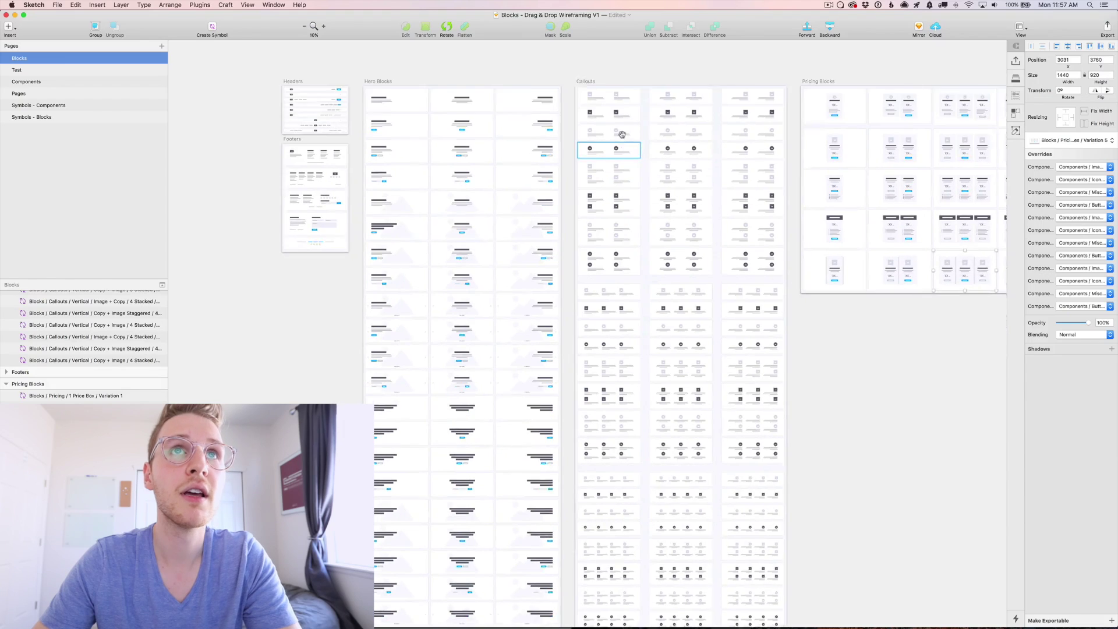
pyautogui.scroll(-2, 622, 135)
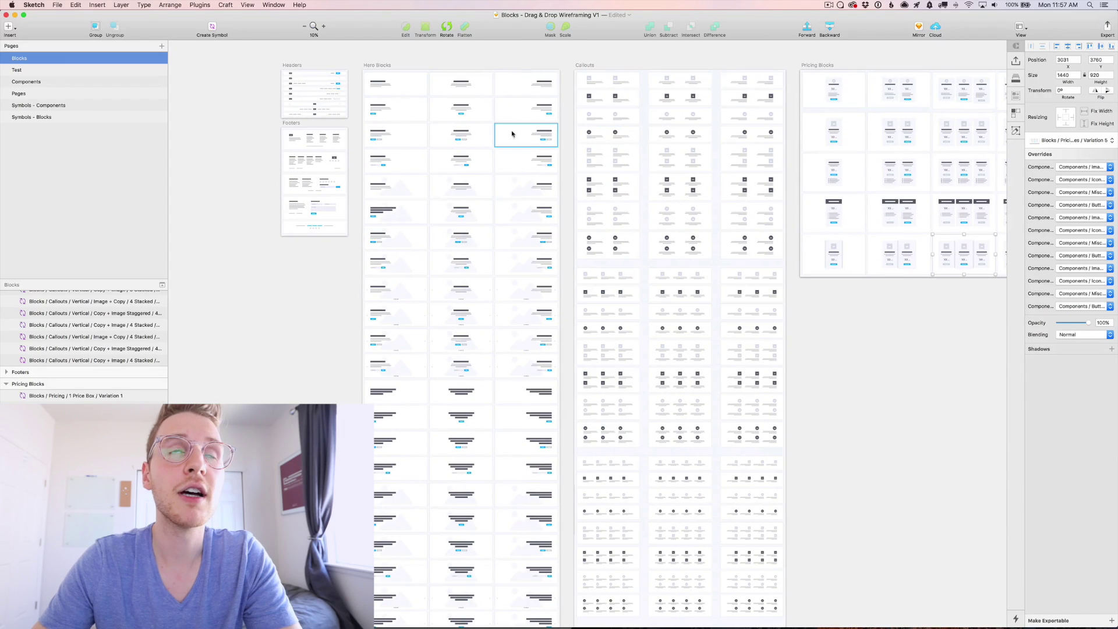
pyautogui.click(476, 113)
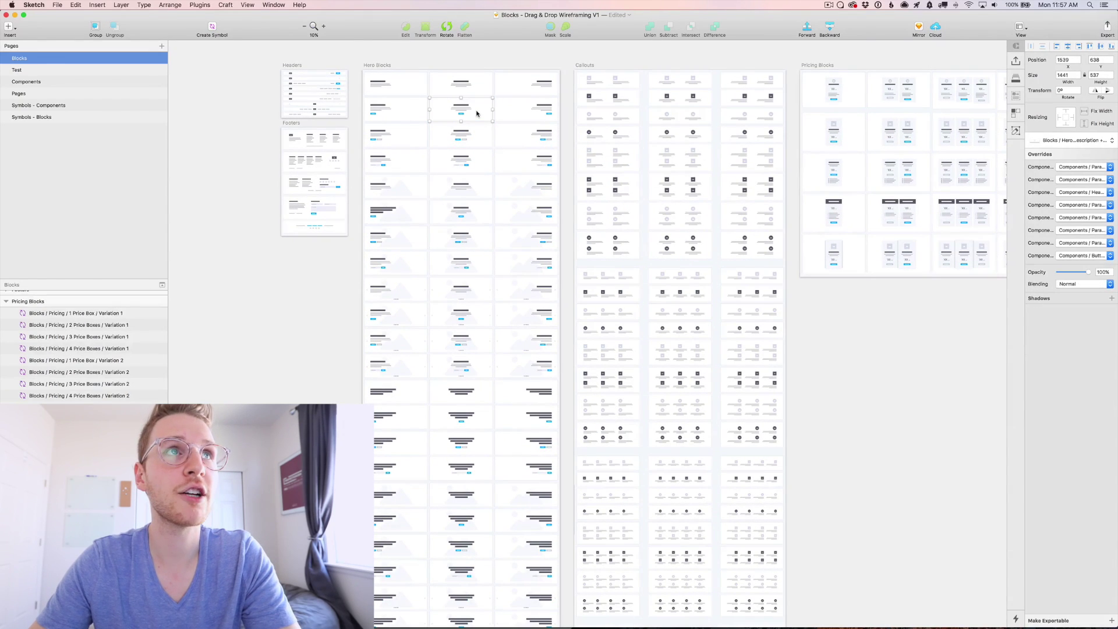
# - Paste the hero block on the Test page directly below the pricing boxes
pyautogui.click(26, 70)
pyautogui.press('super+v')
pyautogui.moveTo(555, 332); pyautogui.dragTo(559, 323)
pyautogui.click(60, 59)
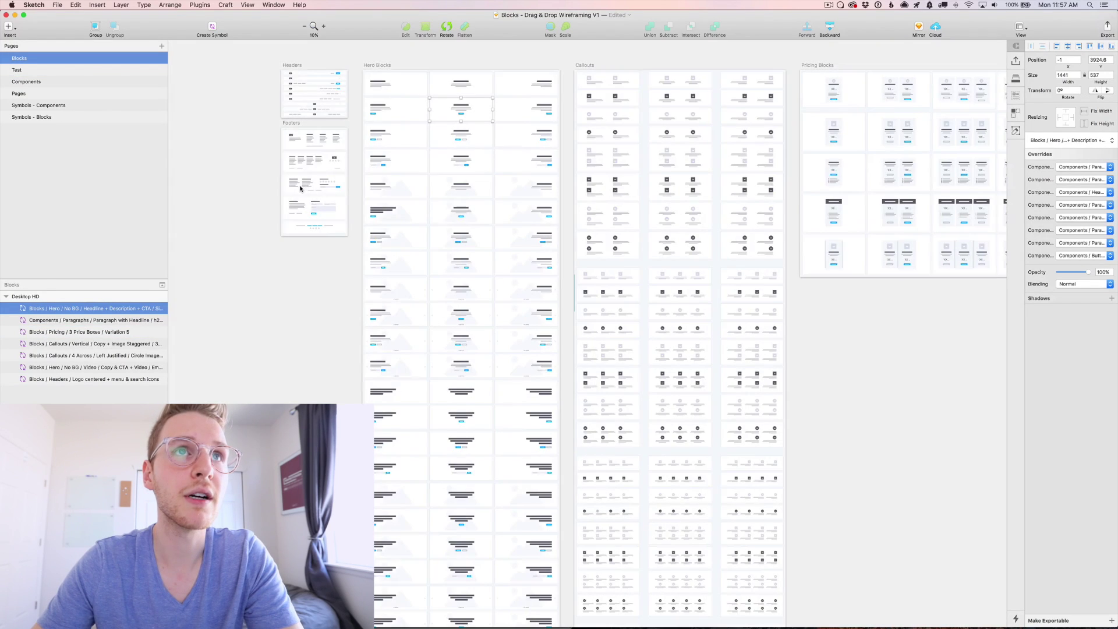
# - Zoom into the footer blocks and select Footer Variation 3 to copy it
pyautogui.click(431, 310)
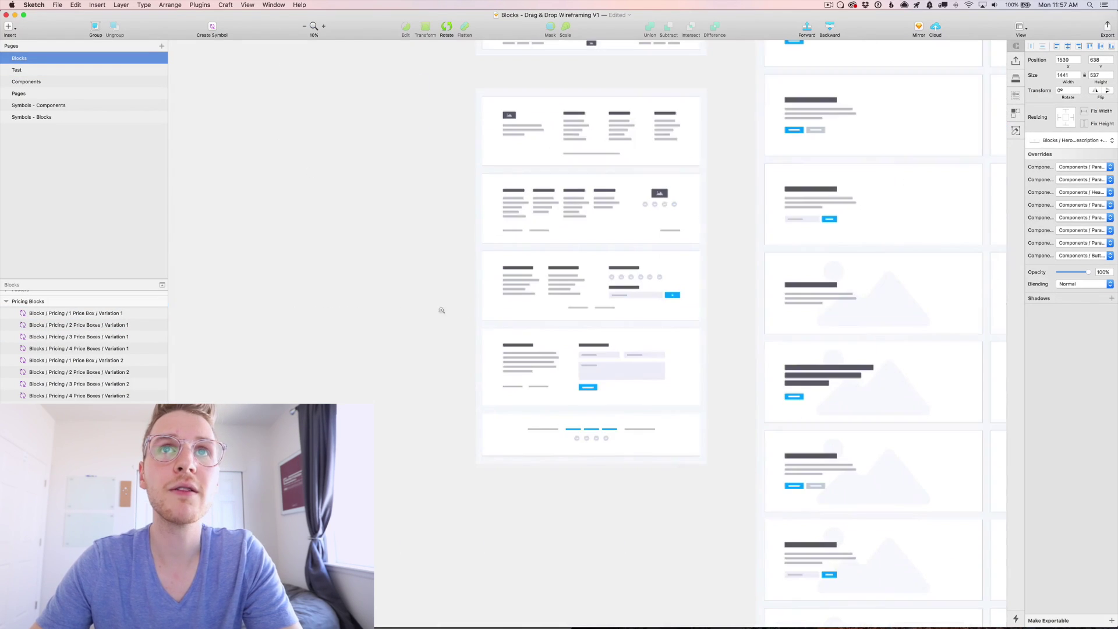
pyautogui.moveTo(693, 282); pyautogui.dragTo(516, 285)
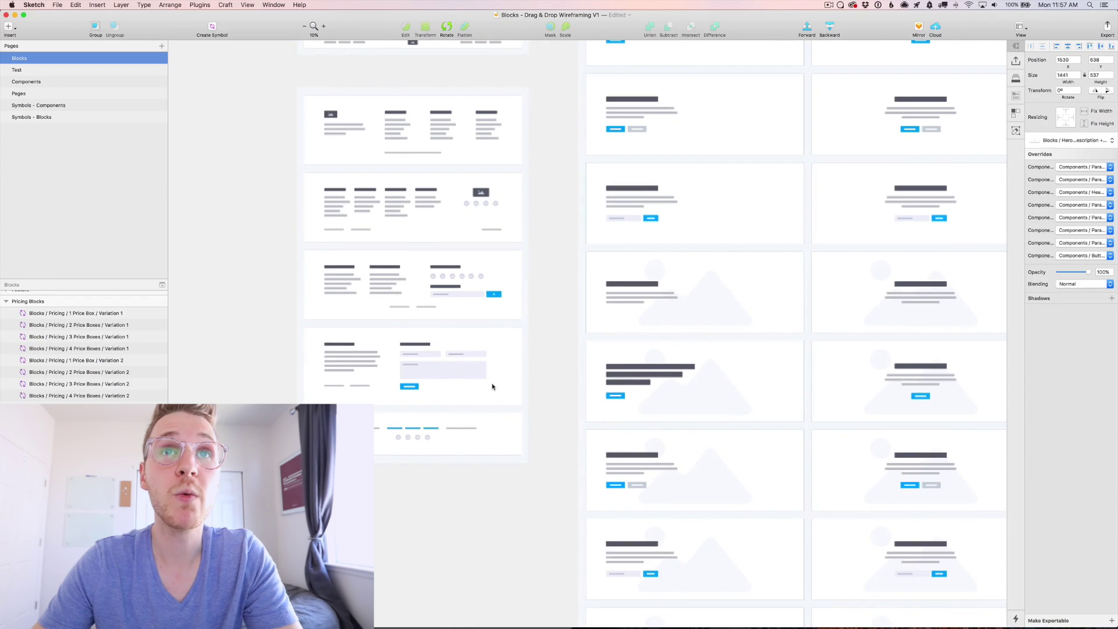
pyautogui.hscroll(-5, 492, 386)
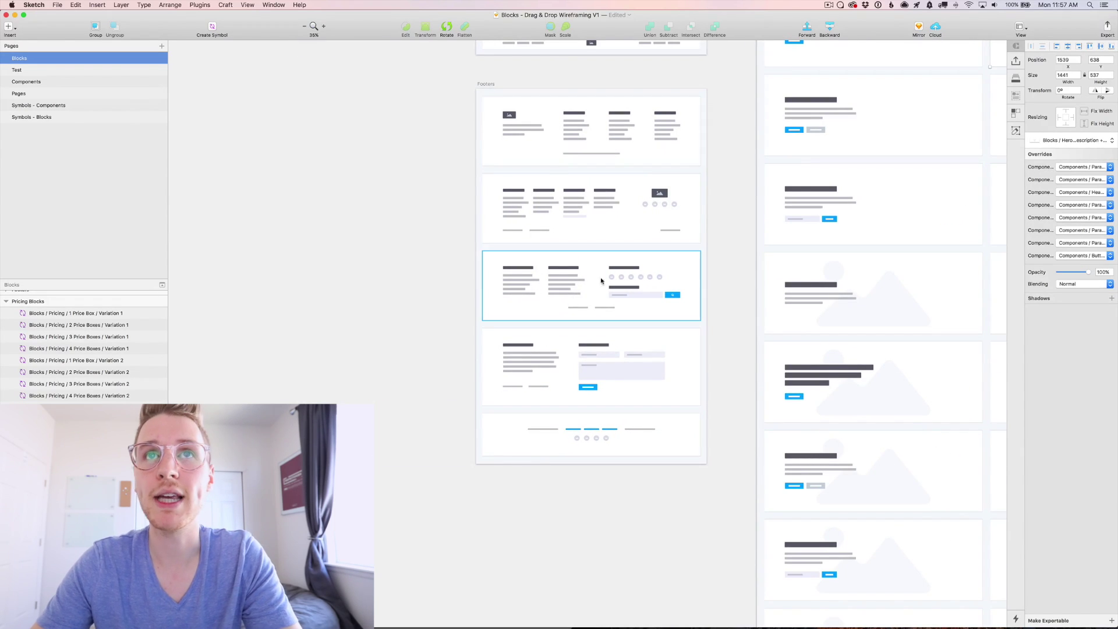
pyautogui.click(657, 286)
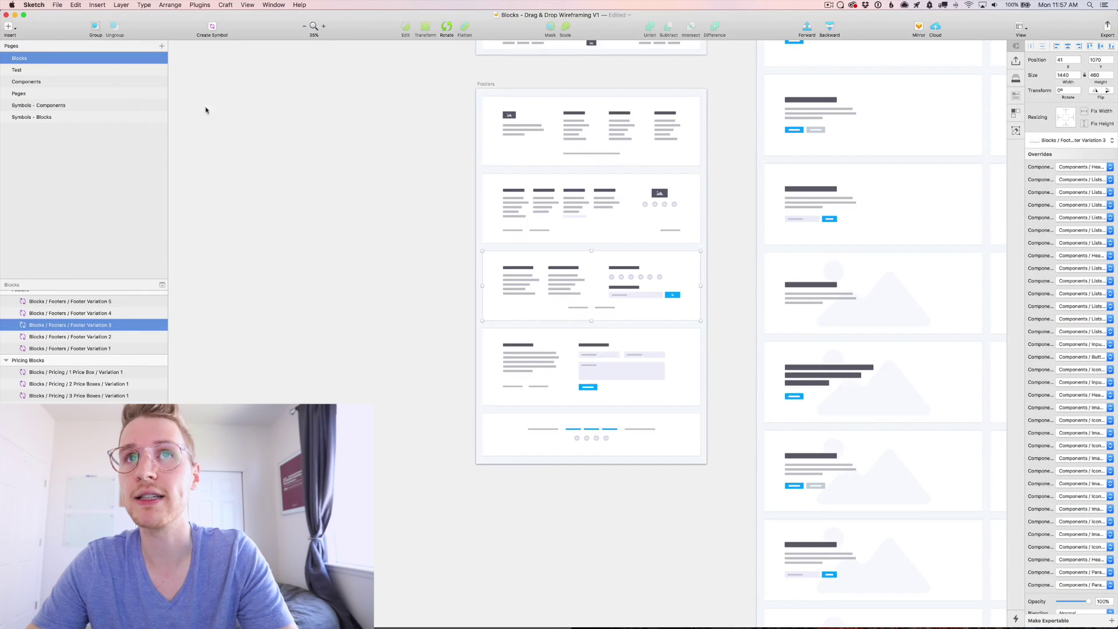
pyautogui.press('pagedown')
# - Paste Footer Variation 3 on the Test page and position it beneath the CTA block
pyautogui.click(507, 342)
pyautogui.press('super+c')
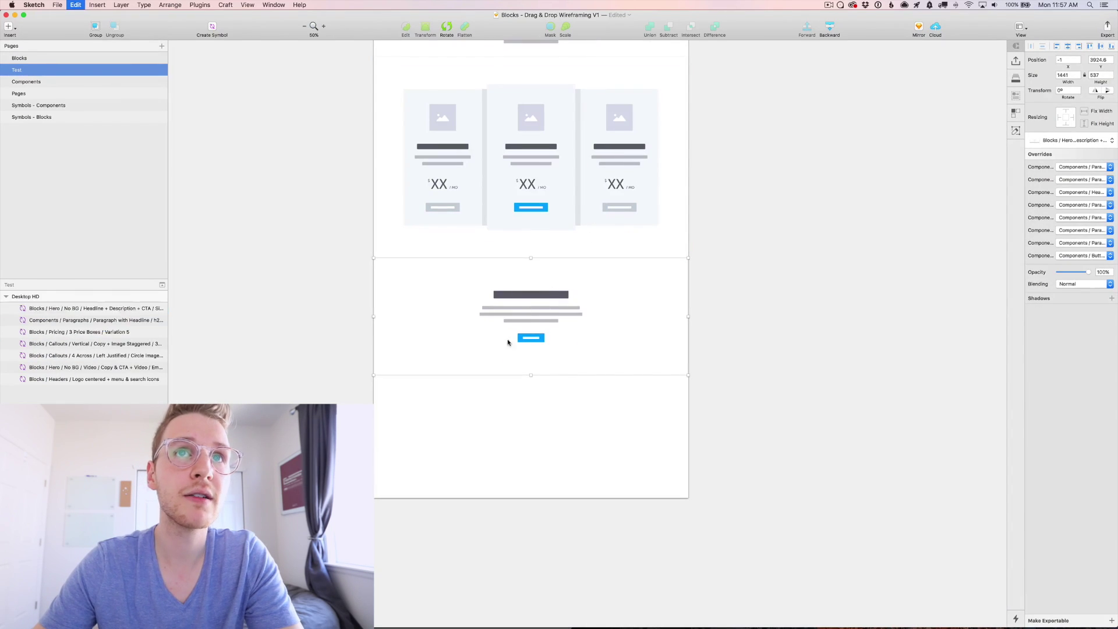
pyautogui.press('super+v')
pyautogui.moveTo(501, 251); pyautogui.dragTo(501, 400)
pyautogui.hscroll(3, 763, 348)
pyautogui.scroll(-2, 762, 348)
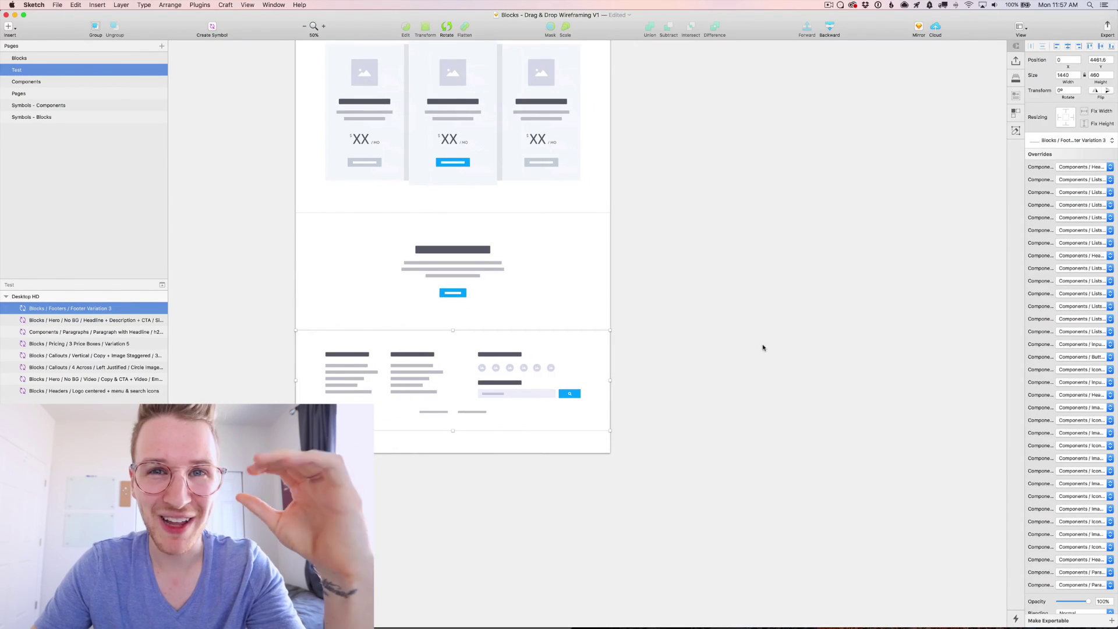
pyautogui.press('Escape')
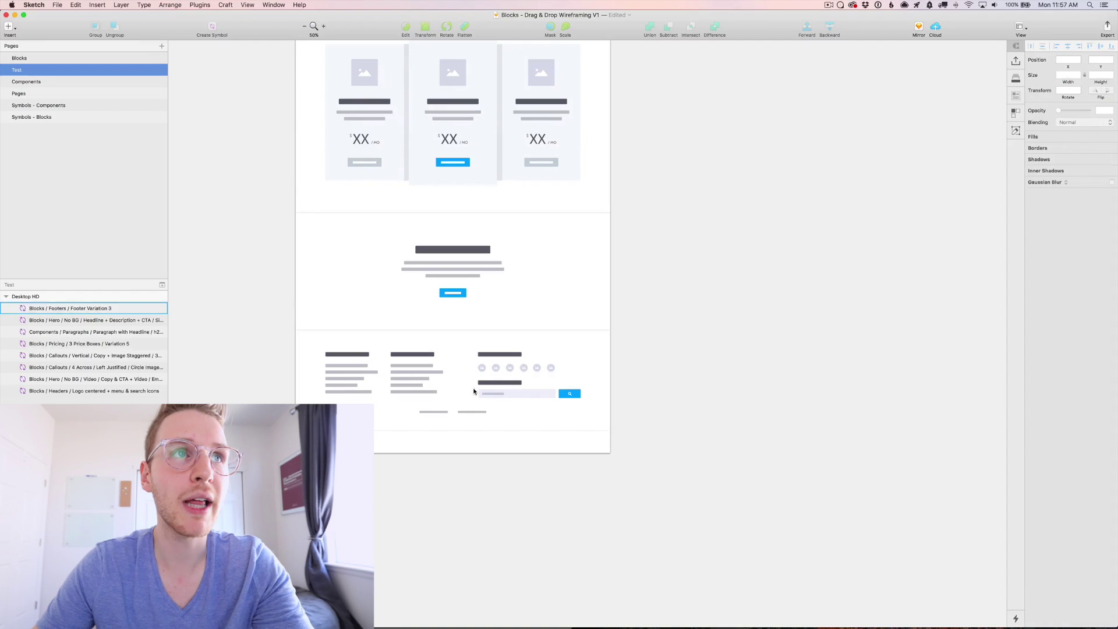
pyautogui.click(458, 379)
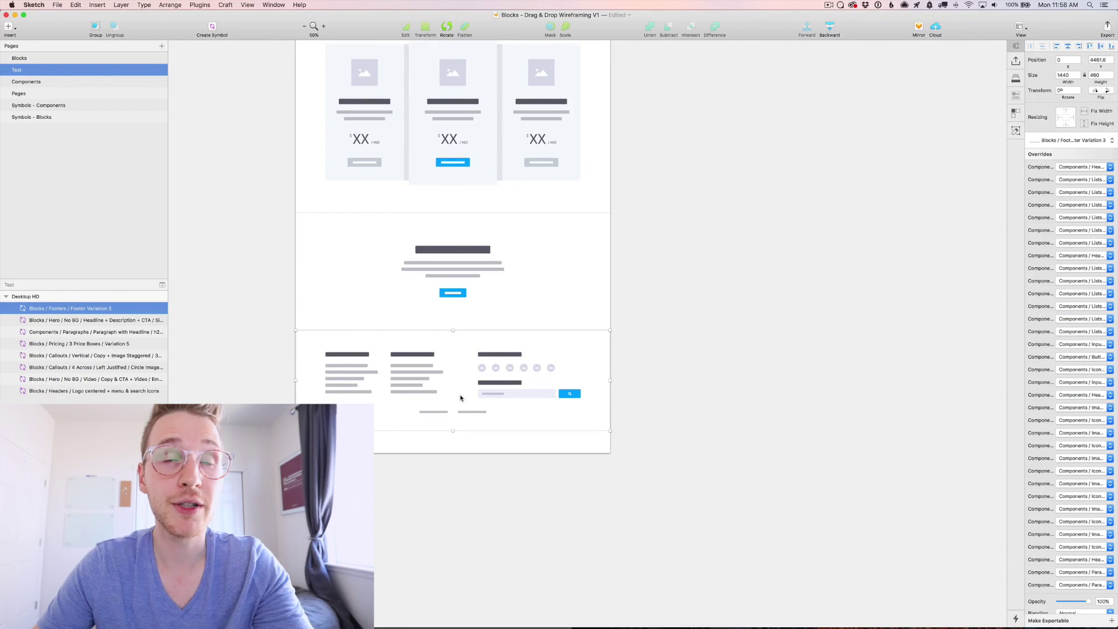
# - Detach the footer from its symbol and ungroup it into separate layers
pyautogui.rightClick(475, 394)
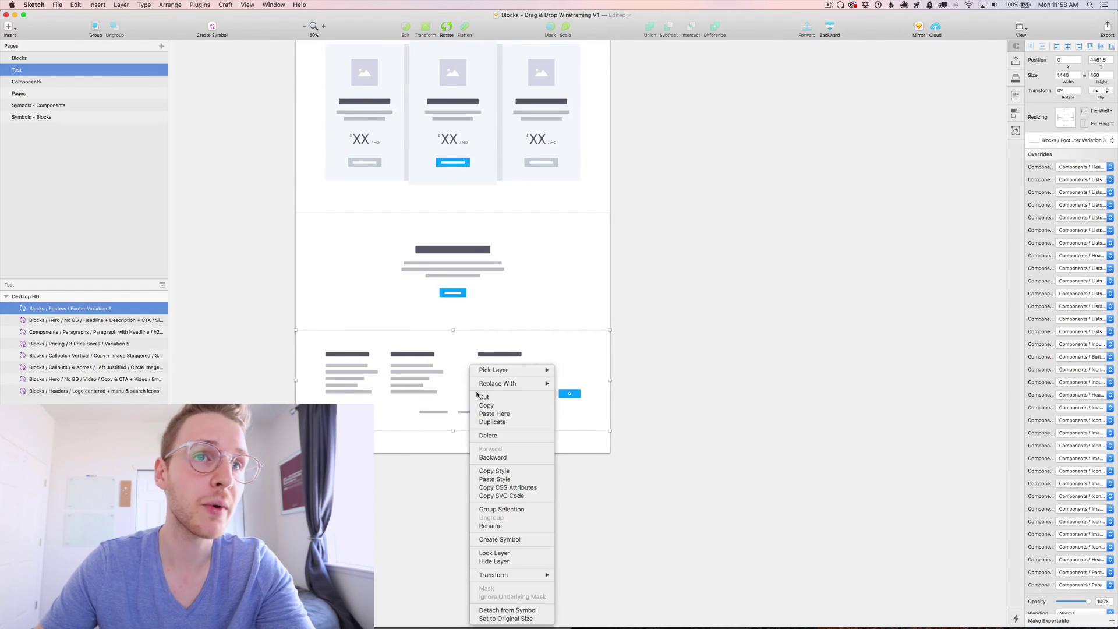
pyautogui.click(495, 611)
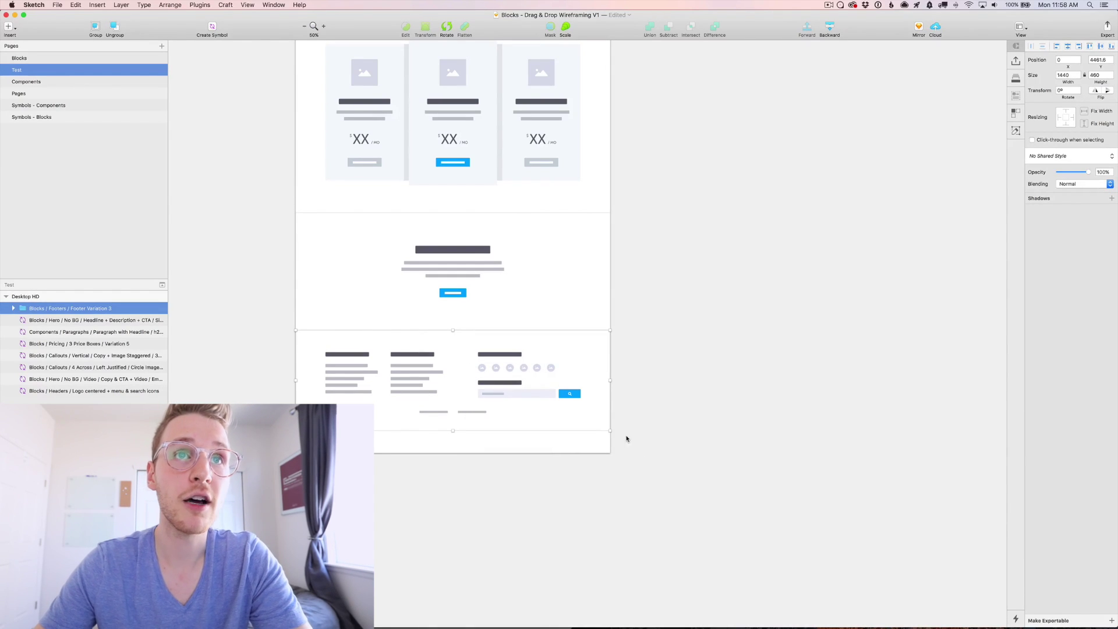
pyautogui.press('super+shift+g')
pyautogui.click(648, 376)
# - Delete the heading and link list from the footer's middle column
pyautogui.click(406, 369)
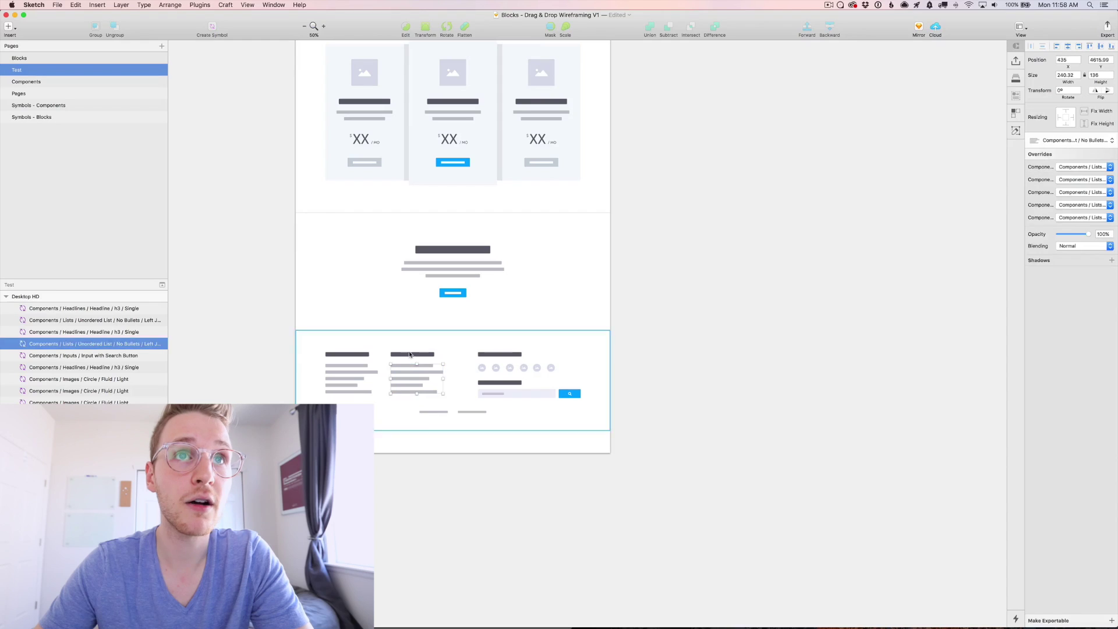
pyautogui.click(510, 356)
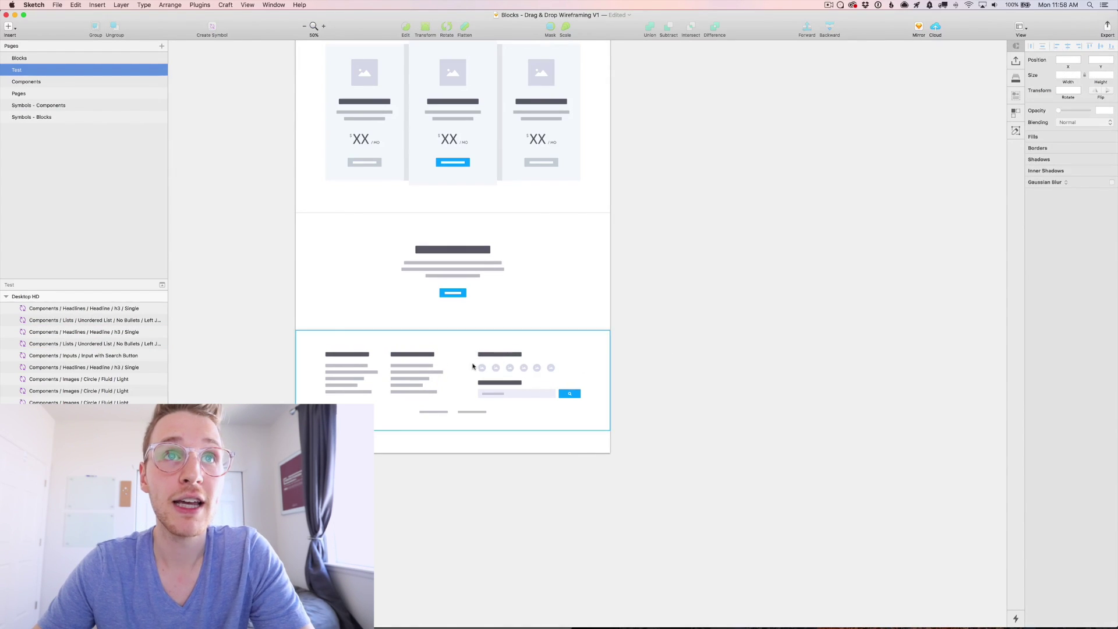
pyautogui.click(420, 372)
pyautogui.rightClick(415, 366)
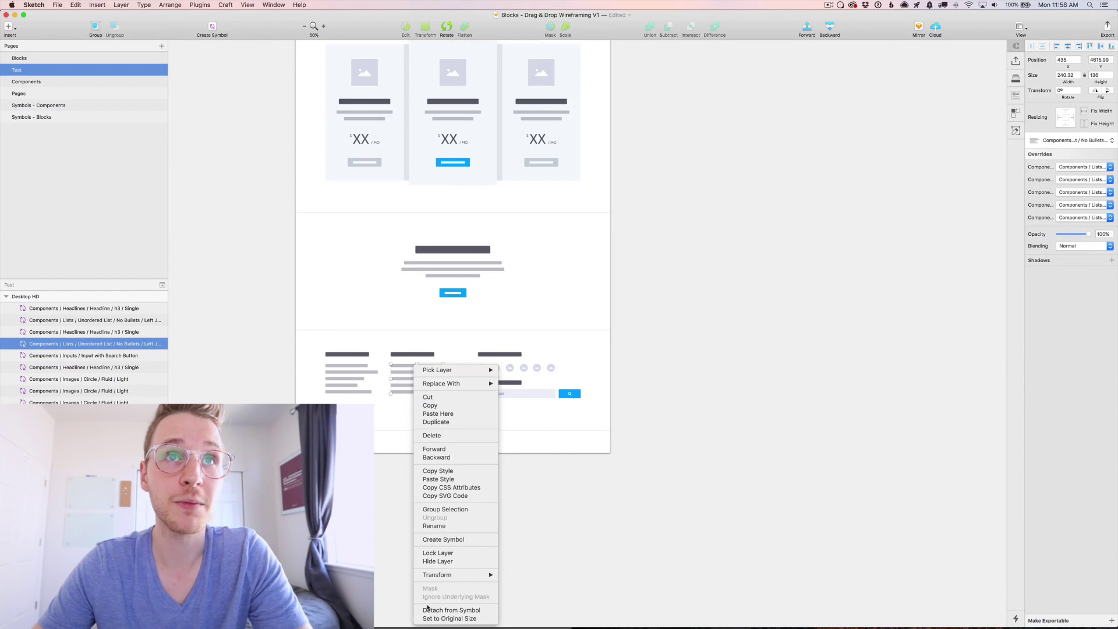
pyautogui.press('Escape')
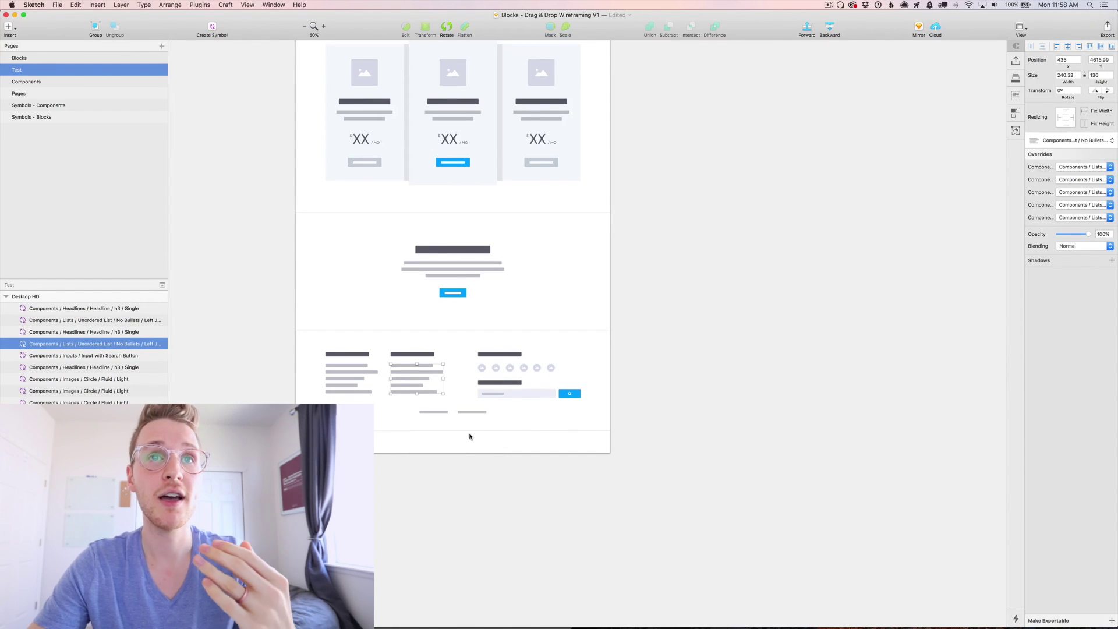
pyautogui.click(469, 436)
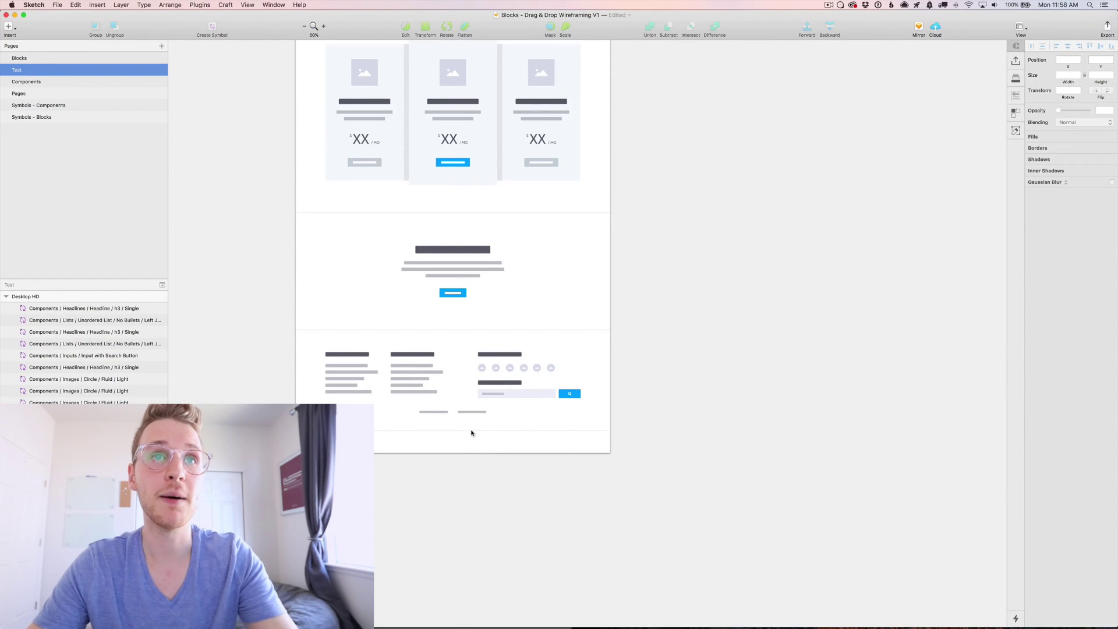
pyautogui.click(414, 379)
pyautogui.keyDown('shift'); pyautogui.click(411, 354); pyautogui.keyUp('shift')
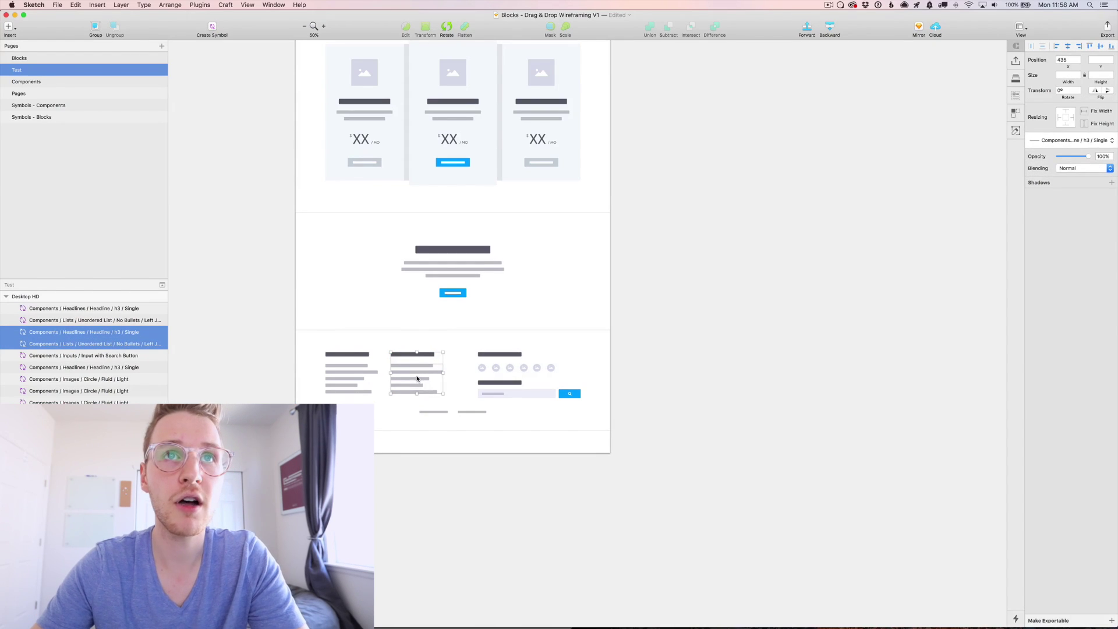
pyautogui.press('Delete')
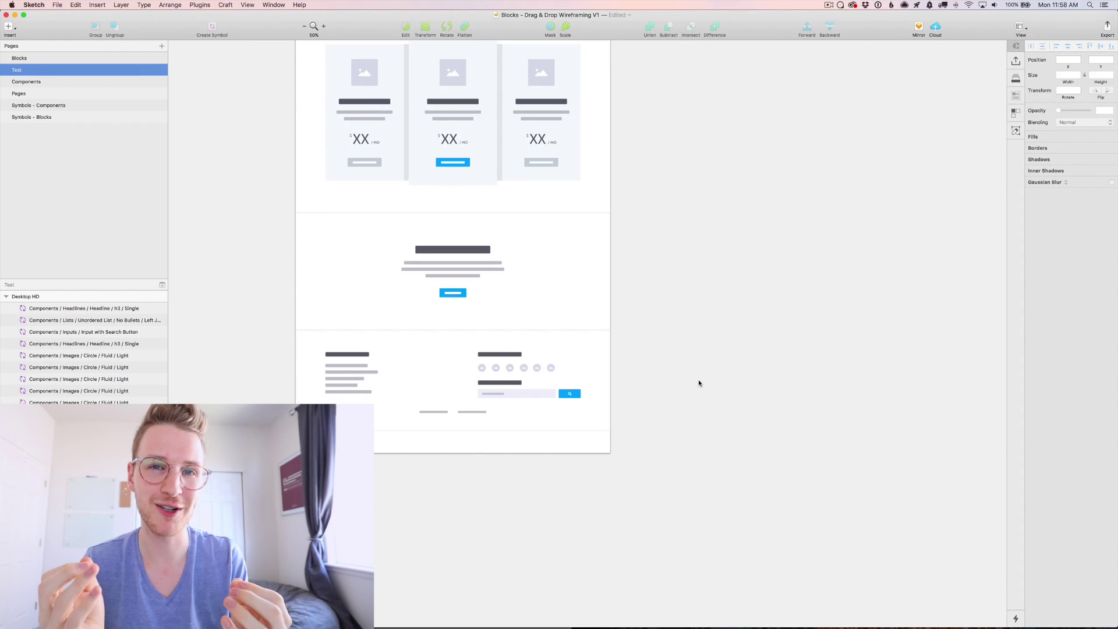
# - Switch to the Pages page to view the Landing Page, Blog Index and Blog wireframes
pyautogui.click(37, 93)
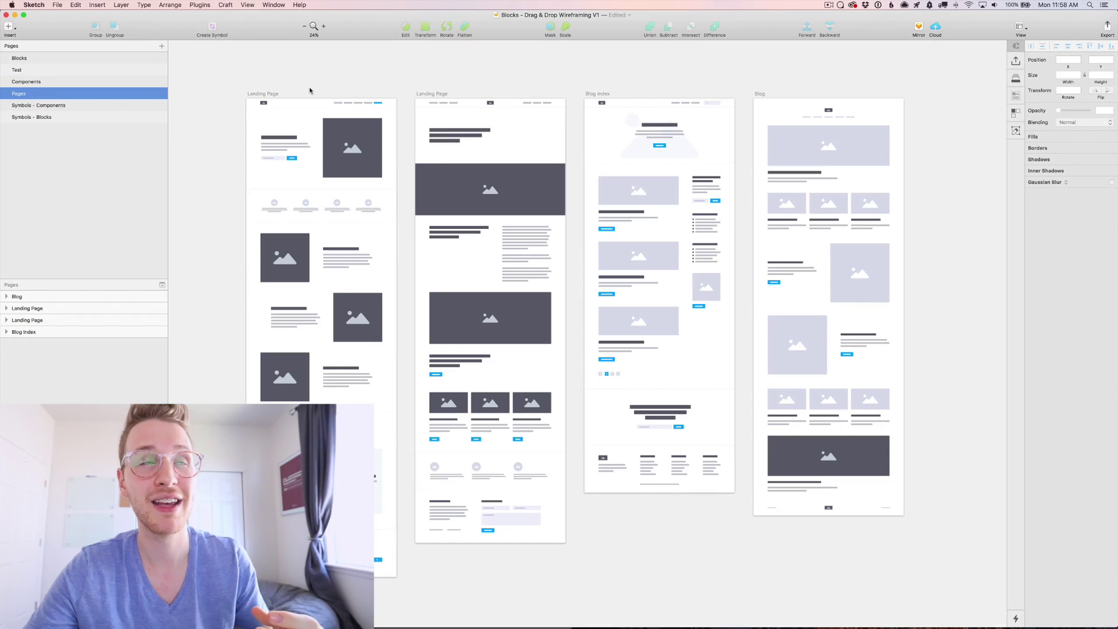